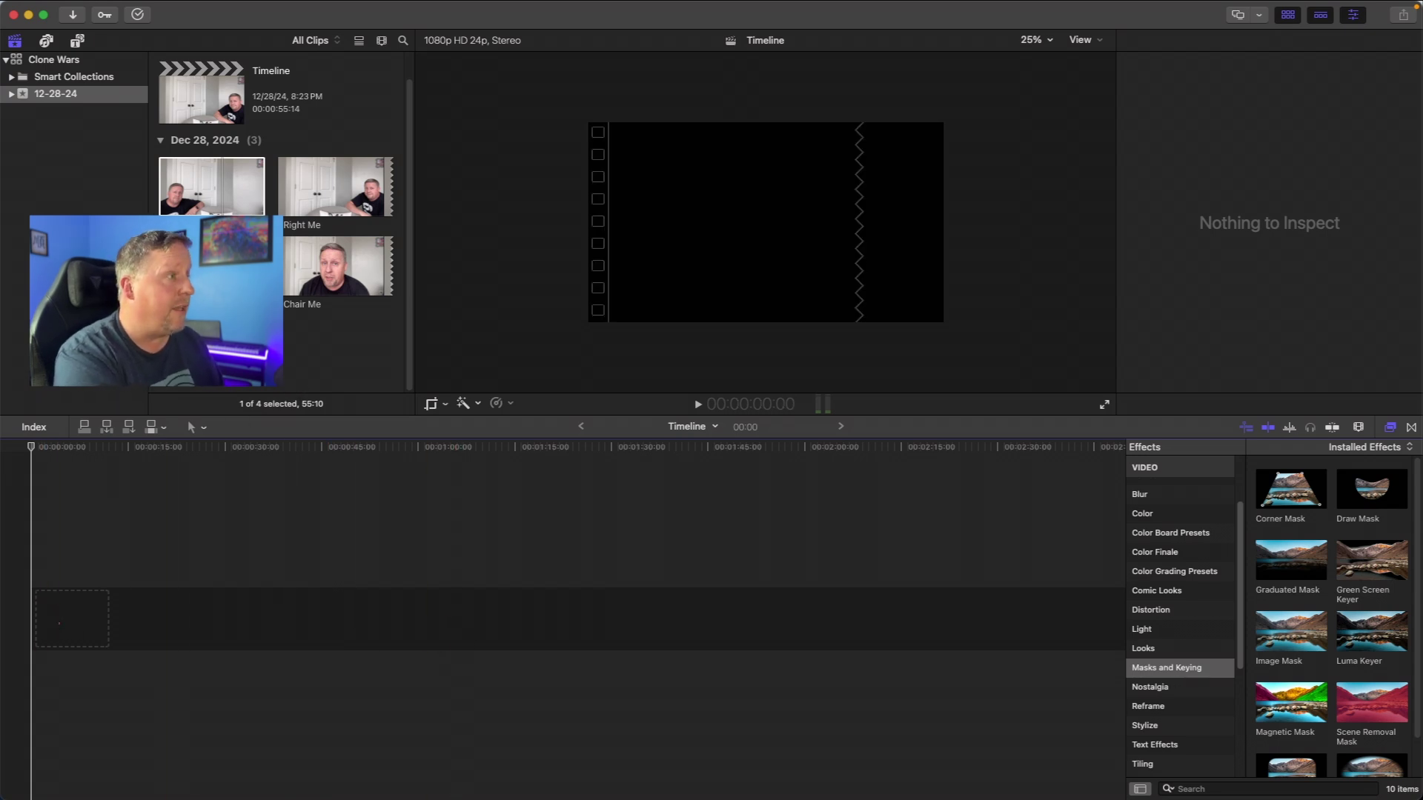
# Append the Left Me clip to the empty timeline as the base video layer
pyautogui.click(176, 192)
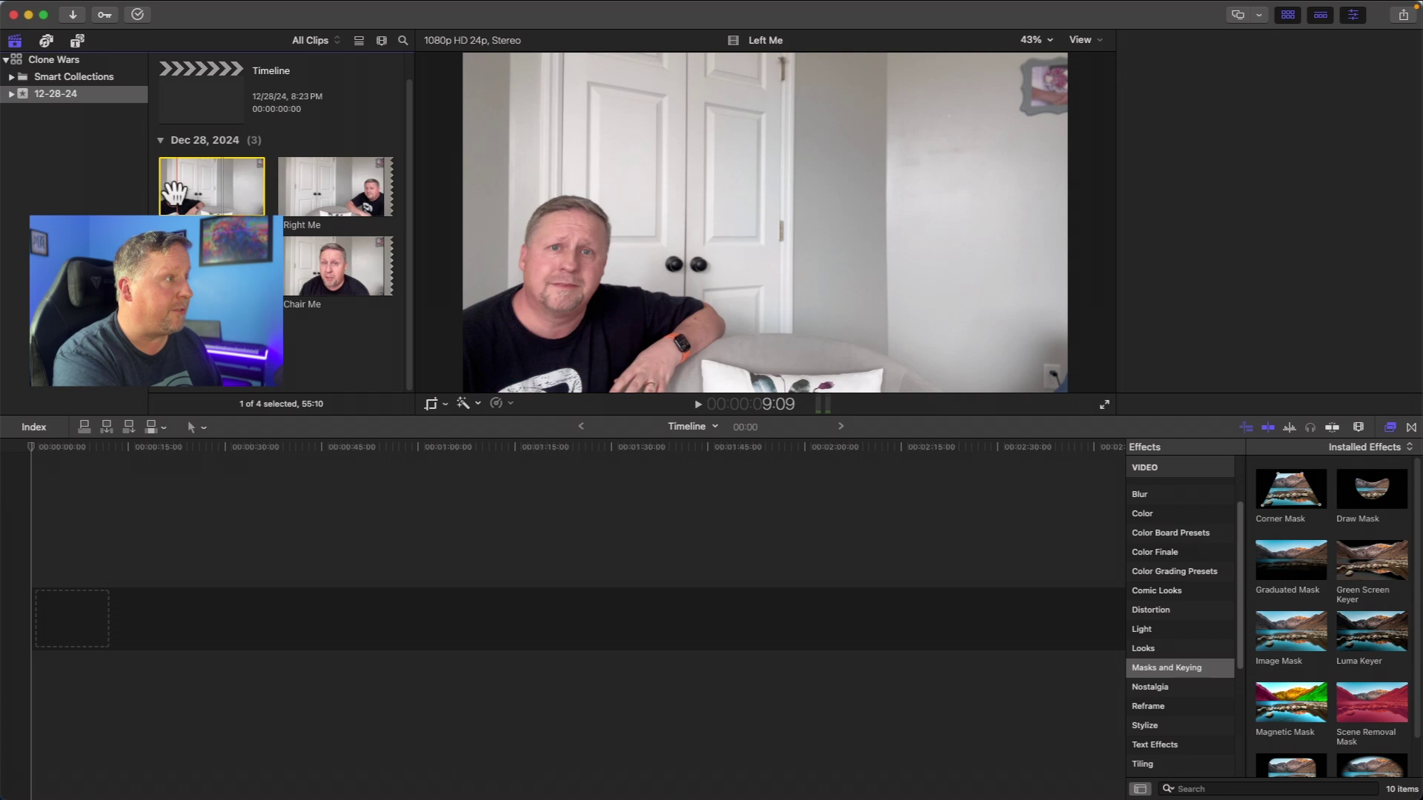
pyautogui.press('super+4')
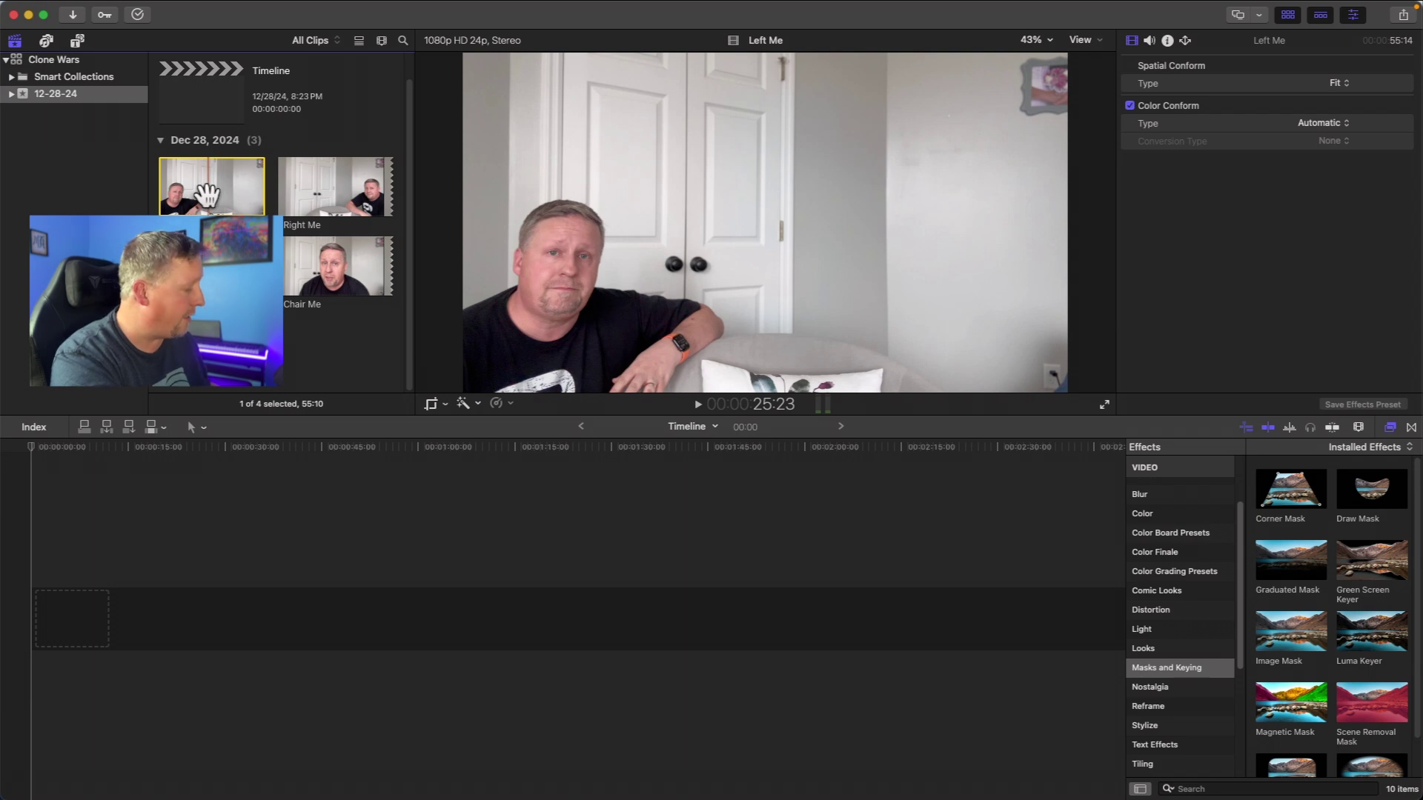
pyautogui.press('e')
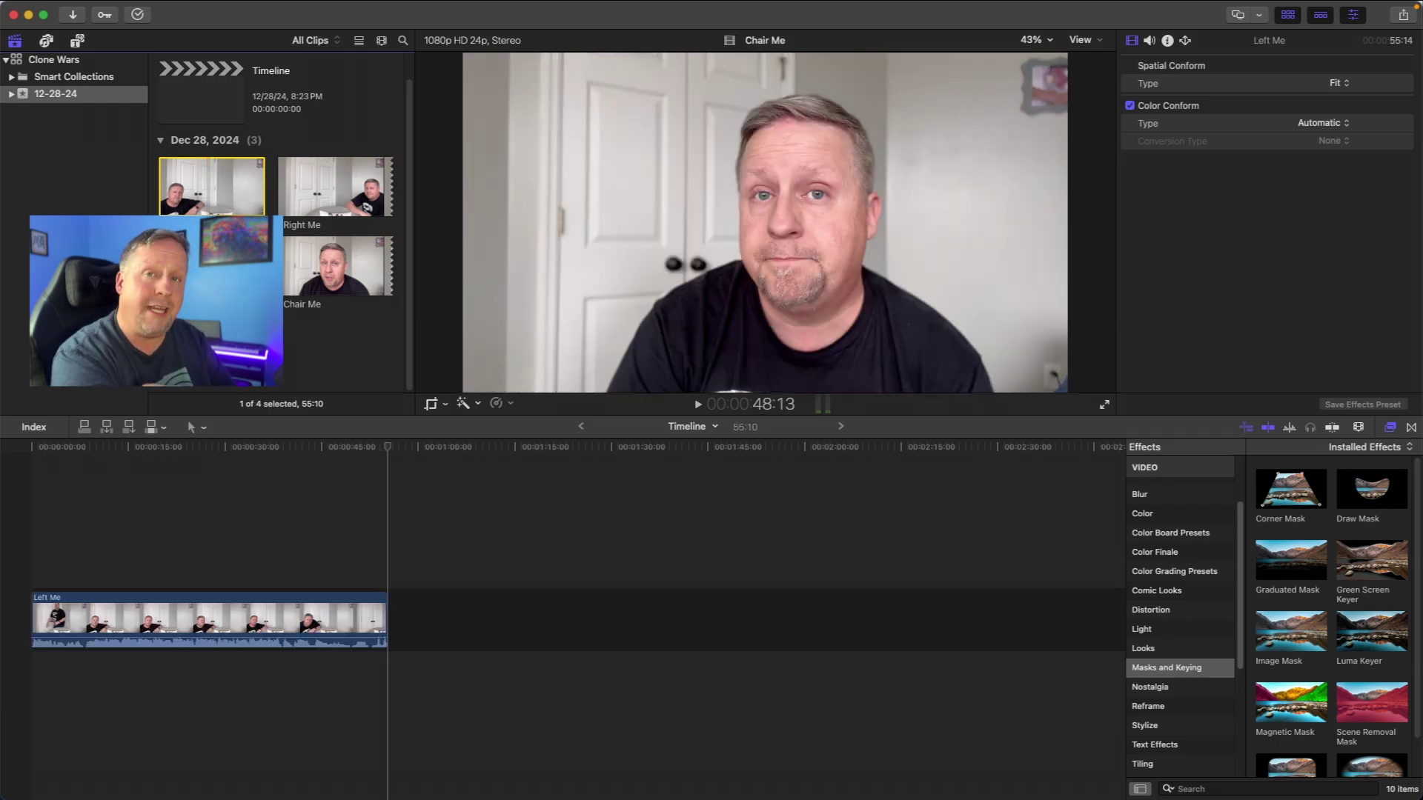
pyautogui.click(351, 523)
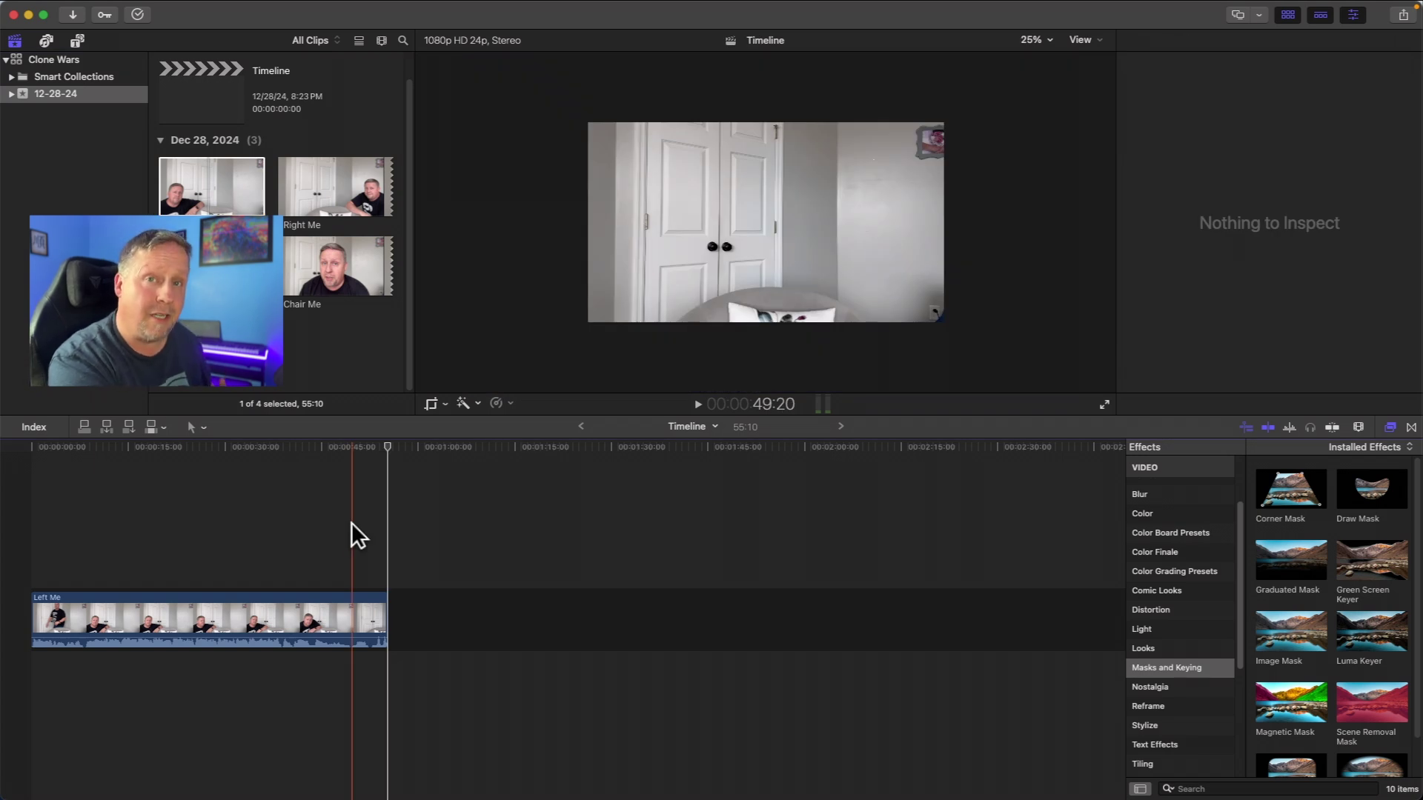
# Connect the Right Me clip above the Left Me clip near the start of the timeline
pyautogui.press('super+1')
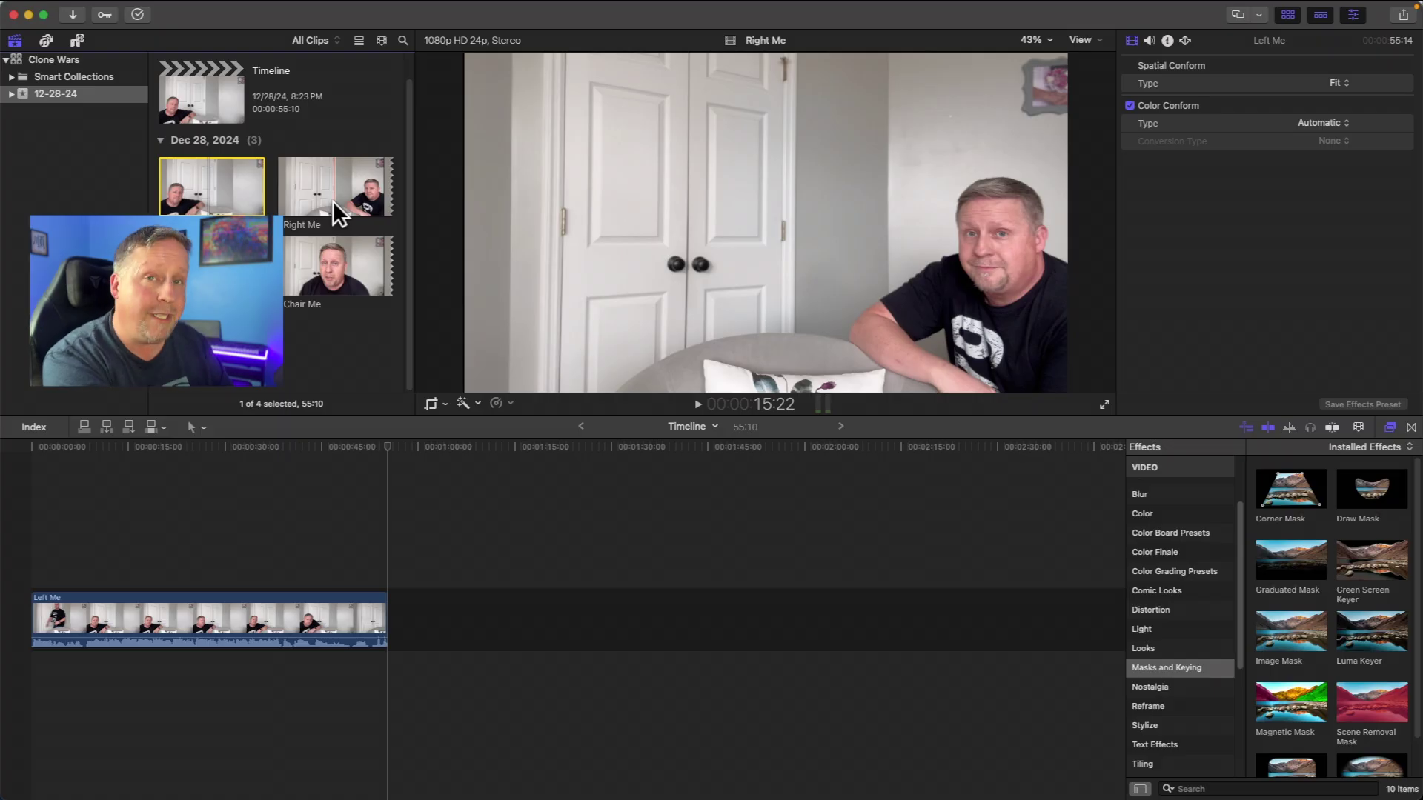
pyautogui.click(339, 188)
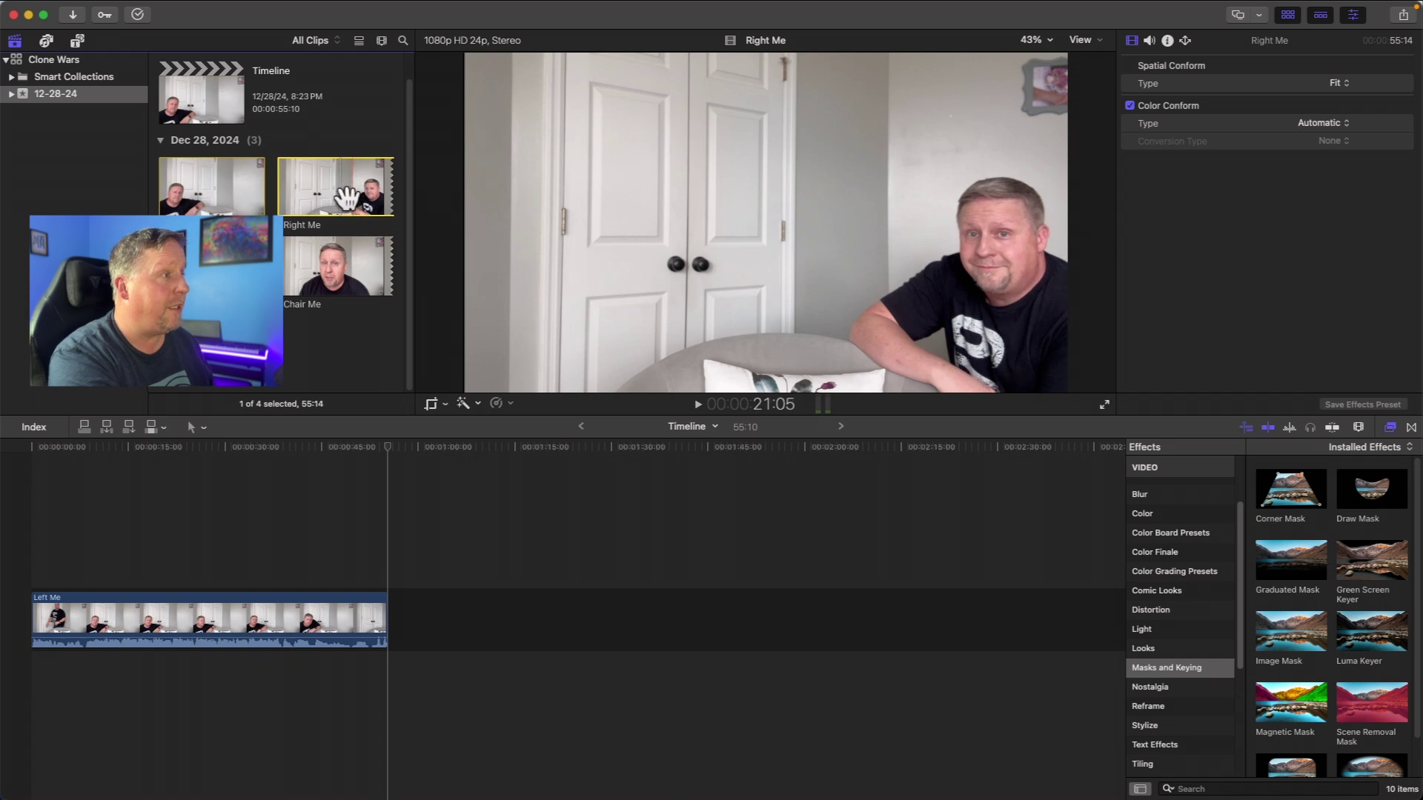
pyautogui.click(357, 475)
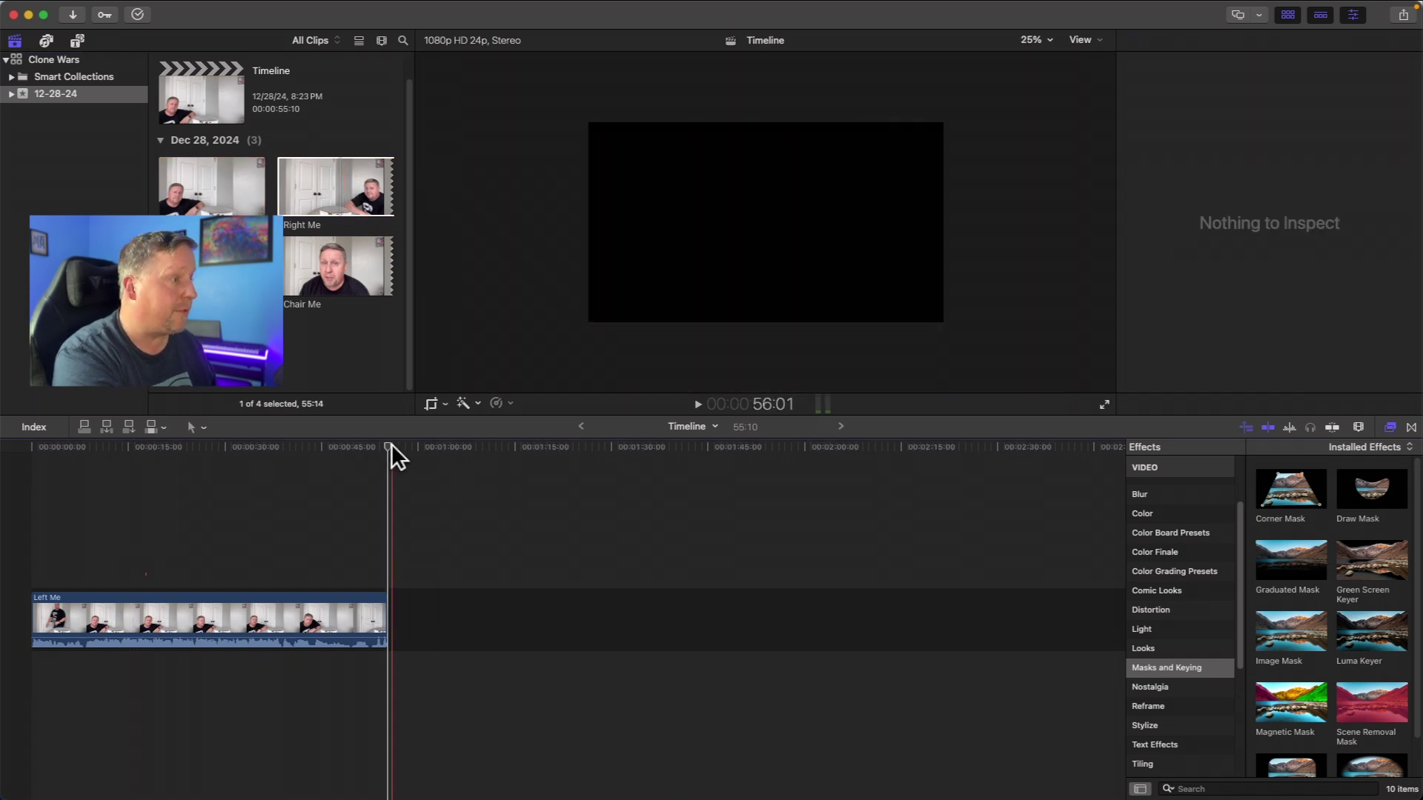
pyautogui.press('Home')
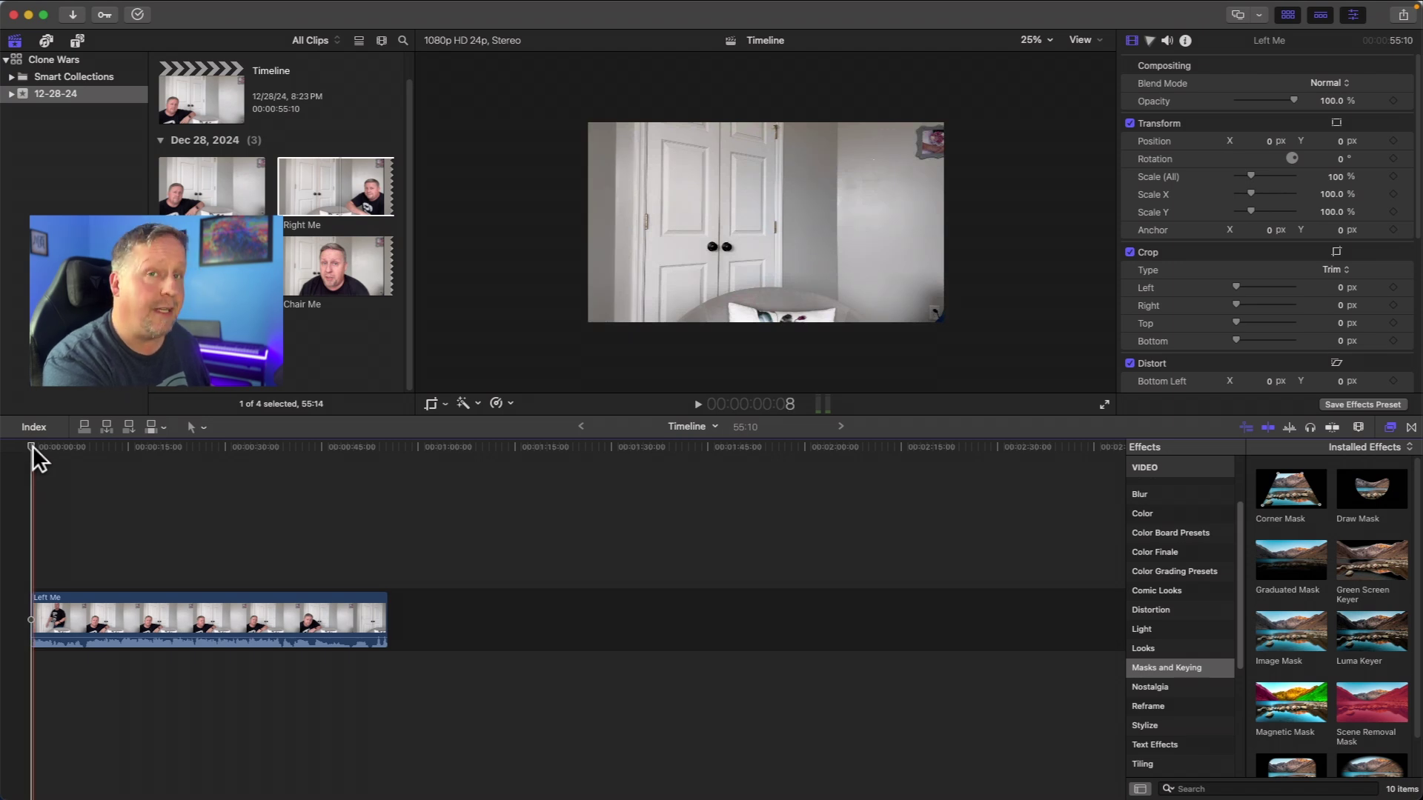
pyautogui.press('q')
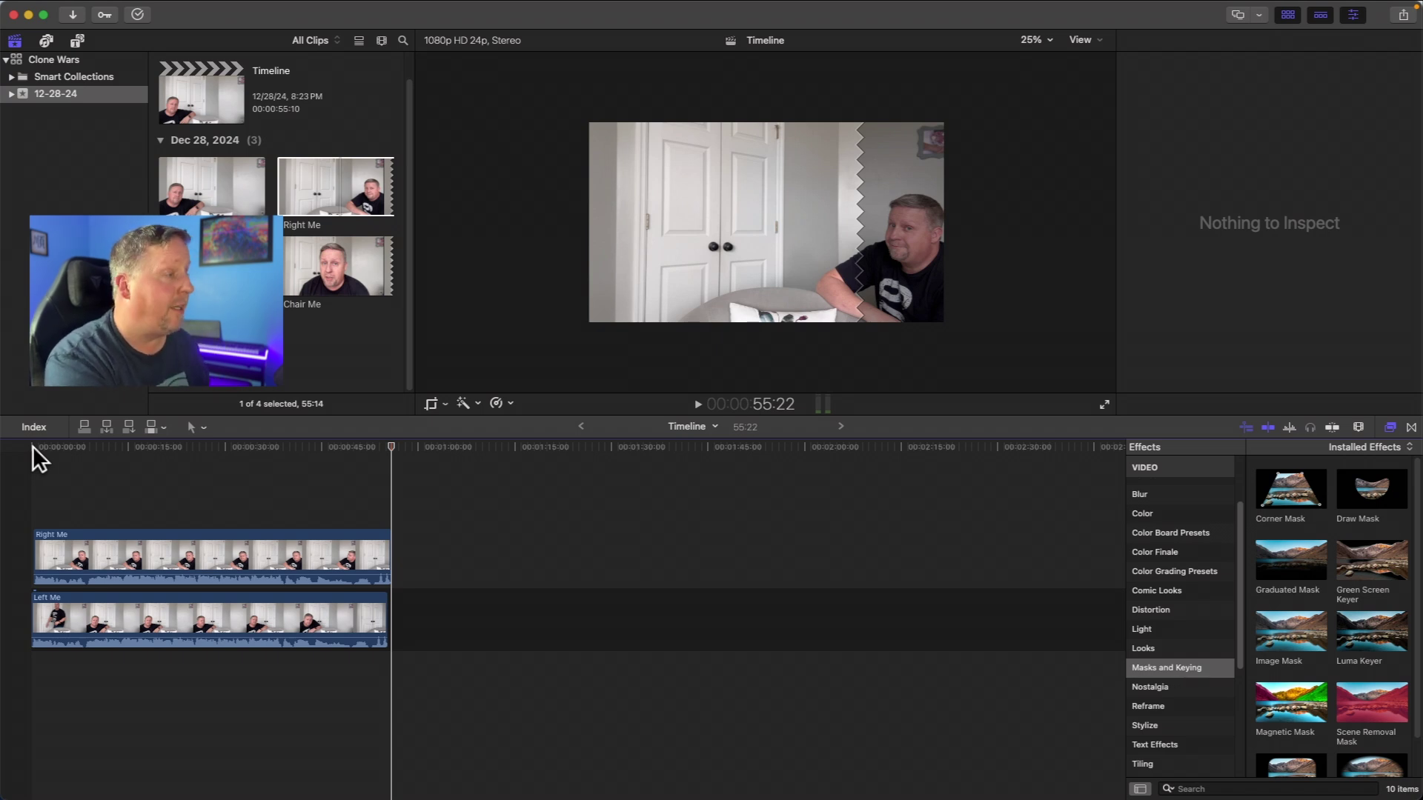
# Align the Right Me clip's start with the start of Left Me and scrub through the stacked clips
pyautogui.click(170, 543)
pyautogui.press('super+4')
pyautogui.moveTo(157, 542); pyautogui.dragTo(135, 543)
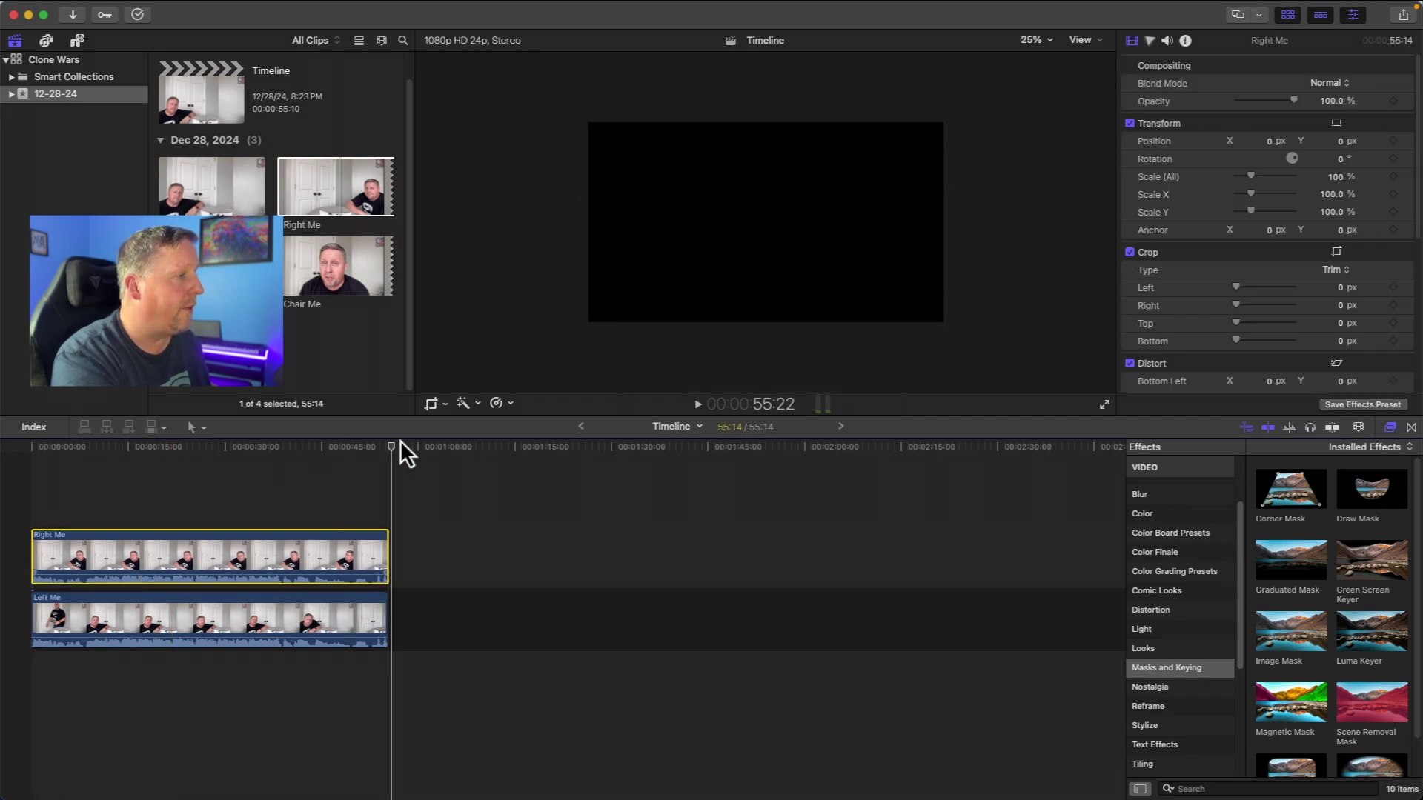
pyautogui.click(314, 447)
pyautogui.moveTo(290, 449); pyautogui.dragTo(233, 432)
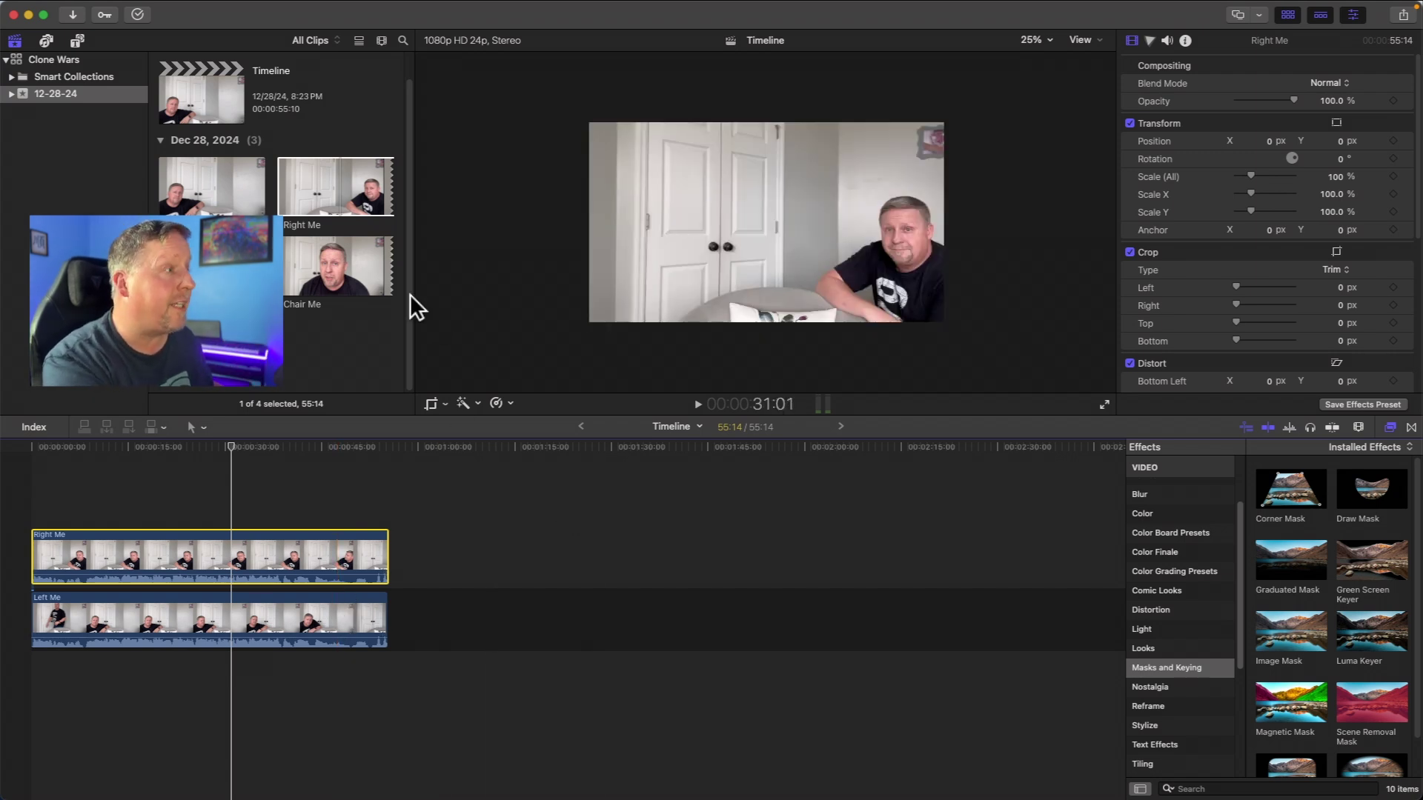
# Connect the Chair Me clip above Right Me at the very start of the timeline
pyautogui.press('super+1')
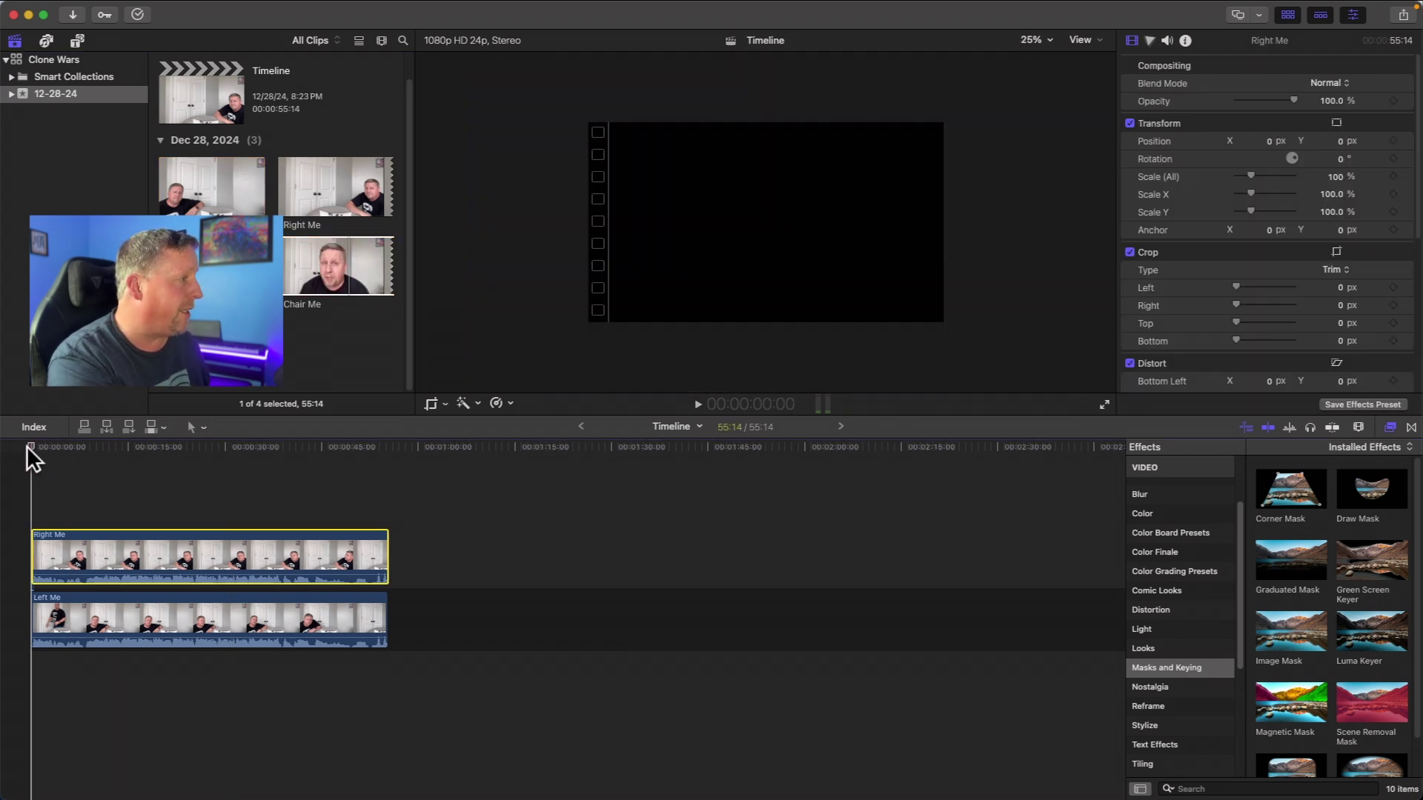
pyautogui.click(315, 280)
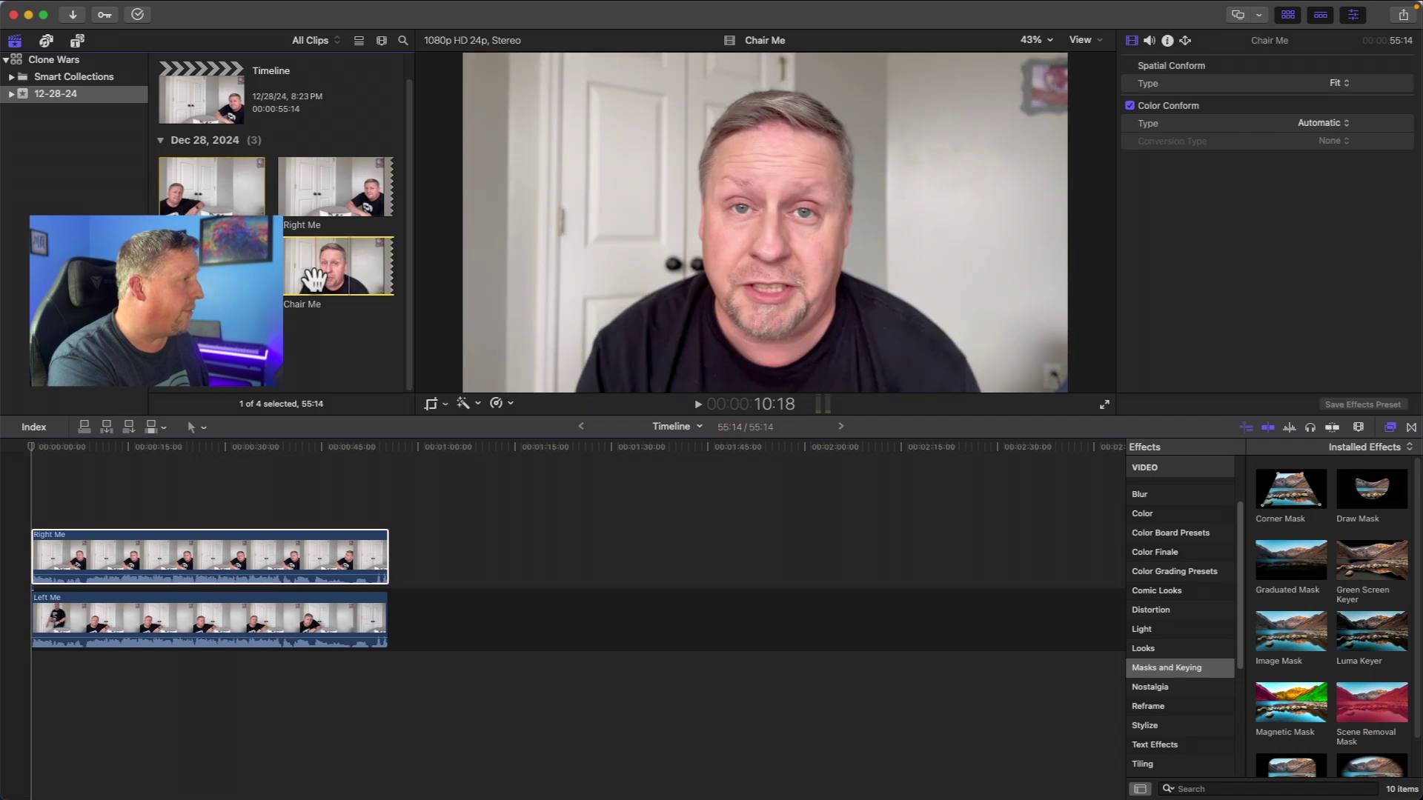
pyautogui.press('q')
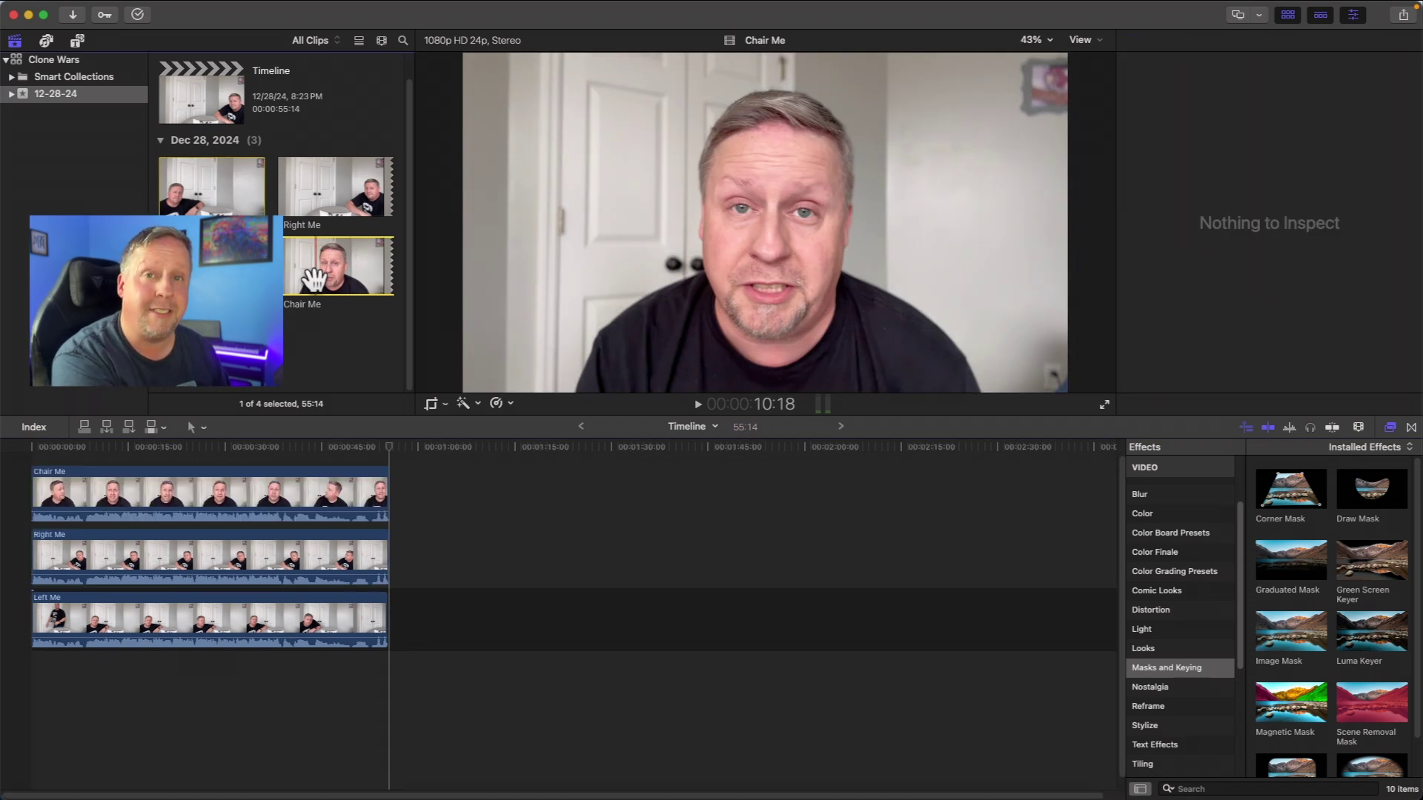
# Add a Magnetic Mask to the Chair Me clip, mark the man's head and shirt as the subject, and analyze it
pyautogui.click(141, 445)
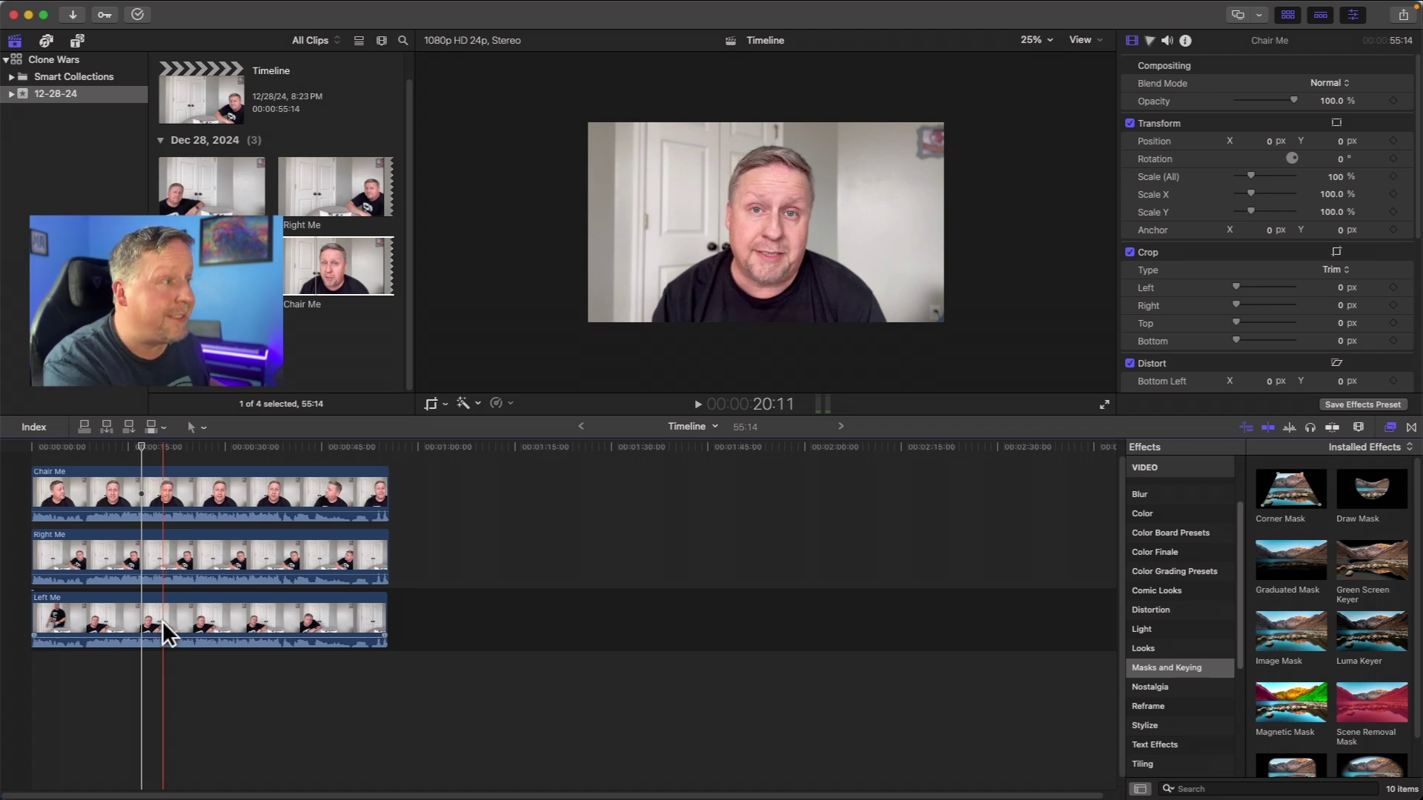
pyautogui.click(220, 497)
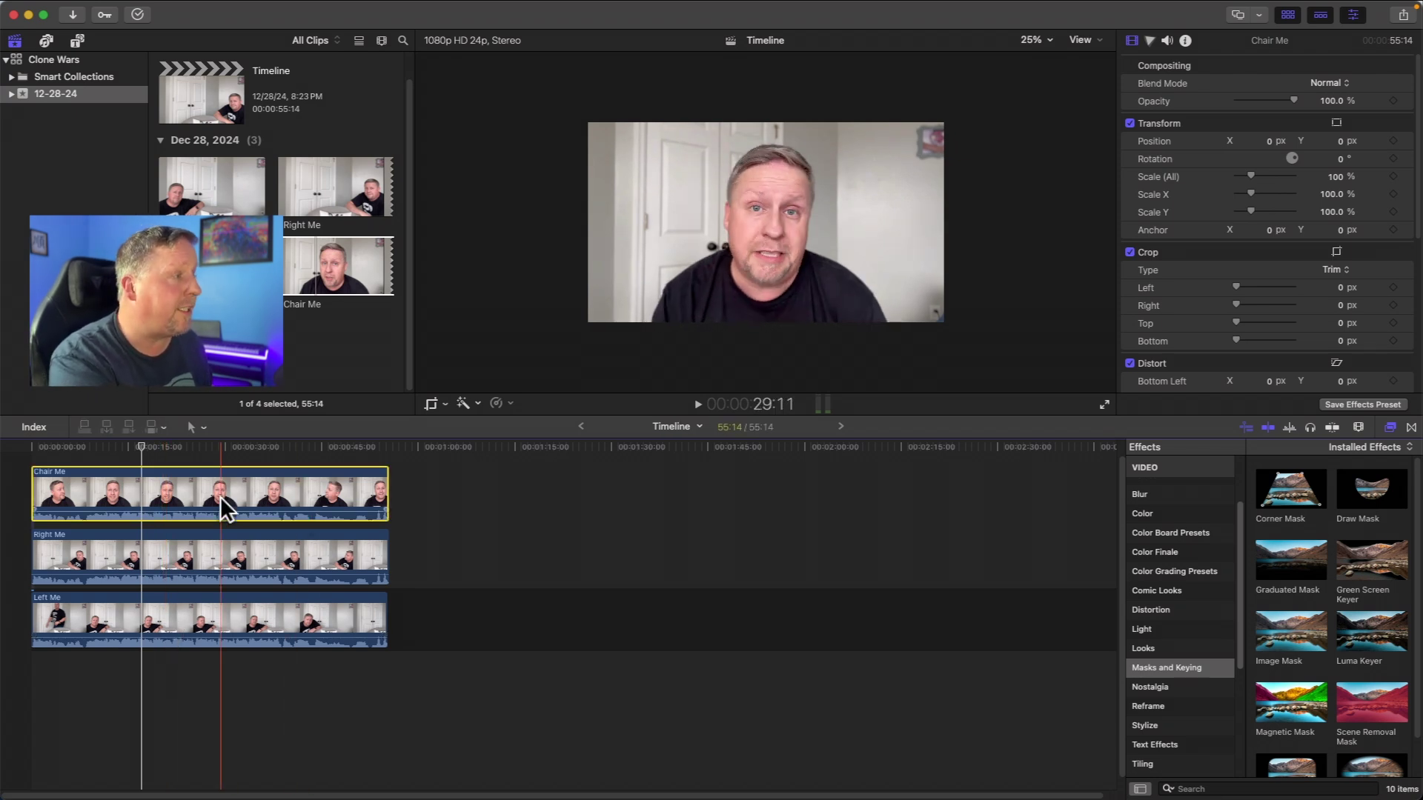
pyautogui.click(478, 403)
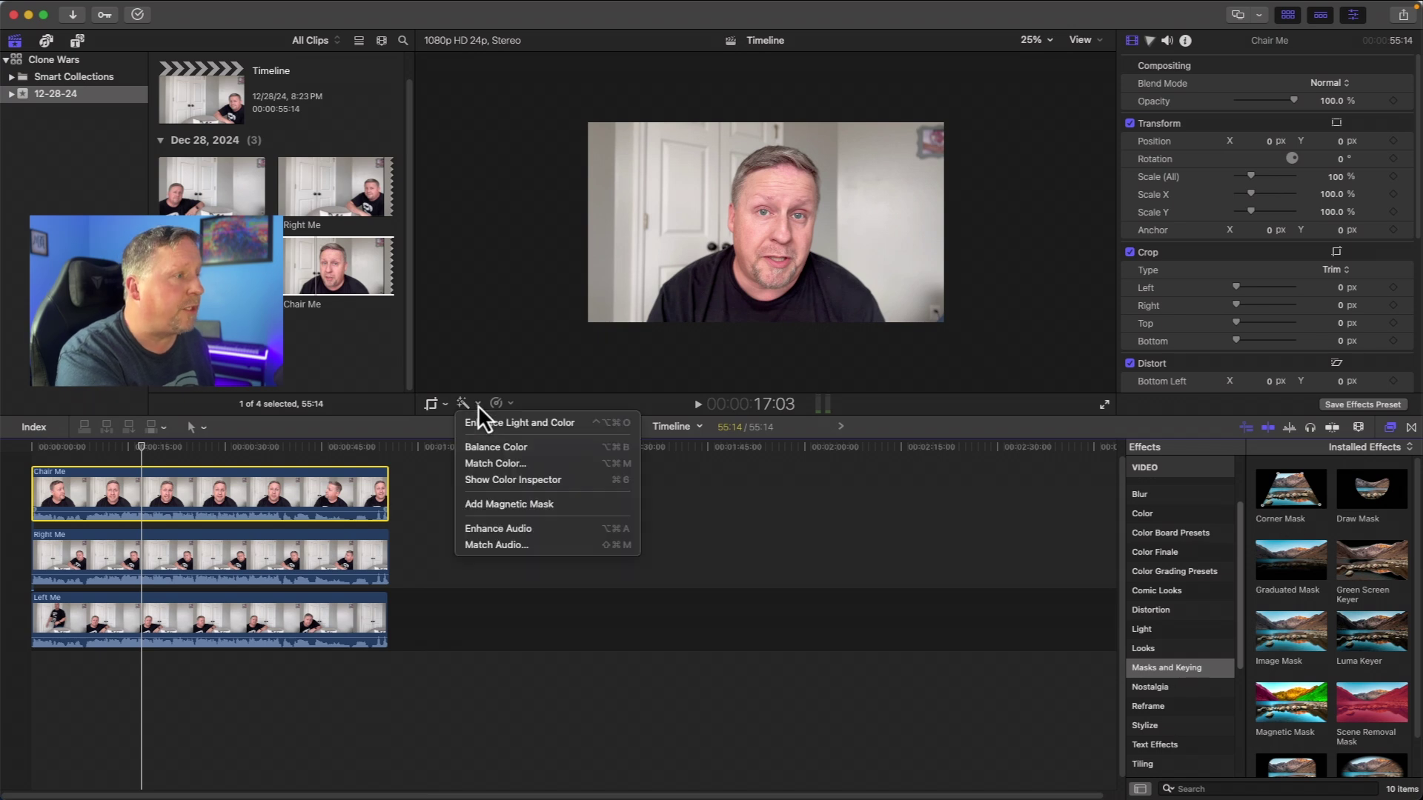
pyautogui.click(501, 506)
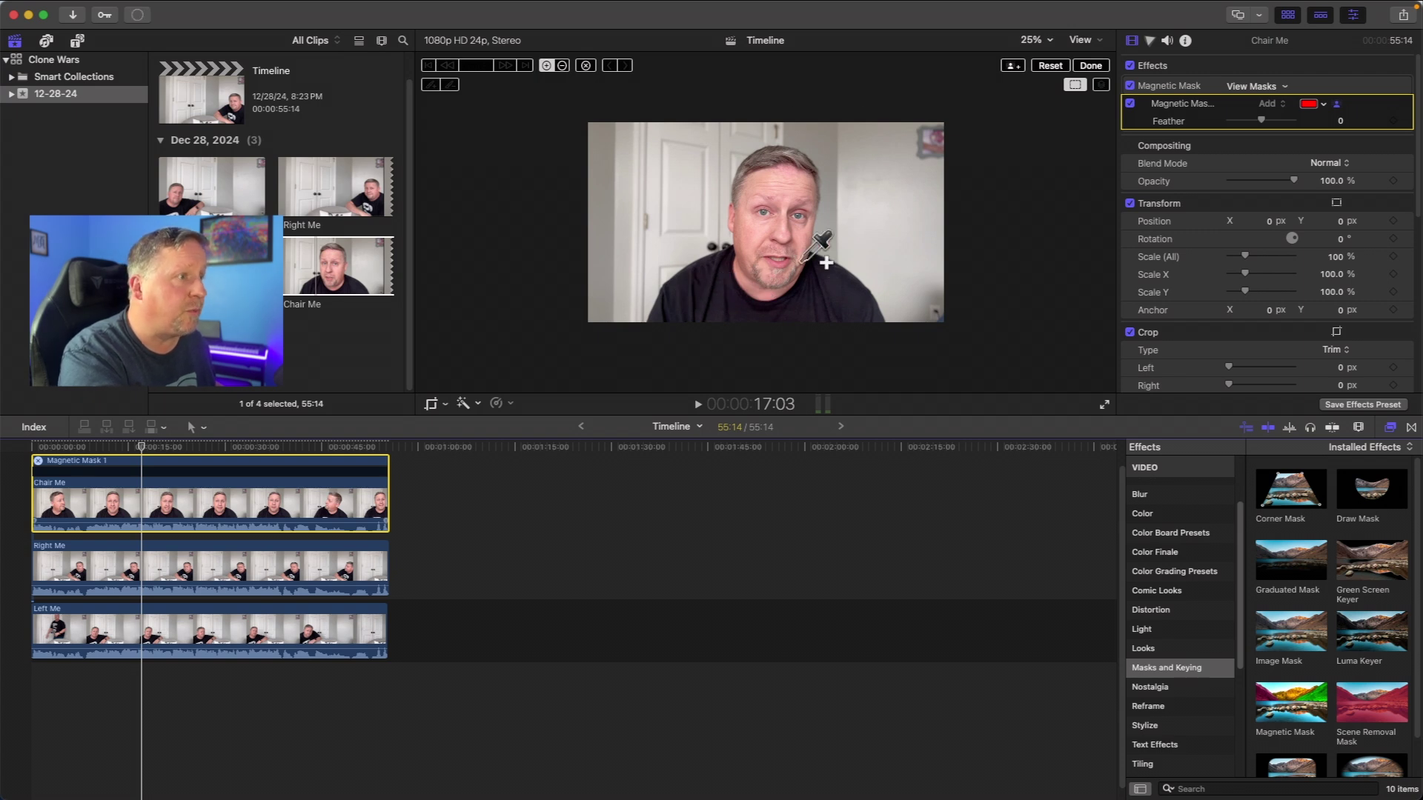
pyautogui.click(721, 304)
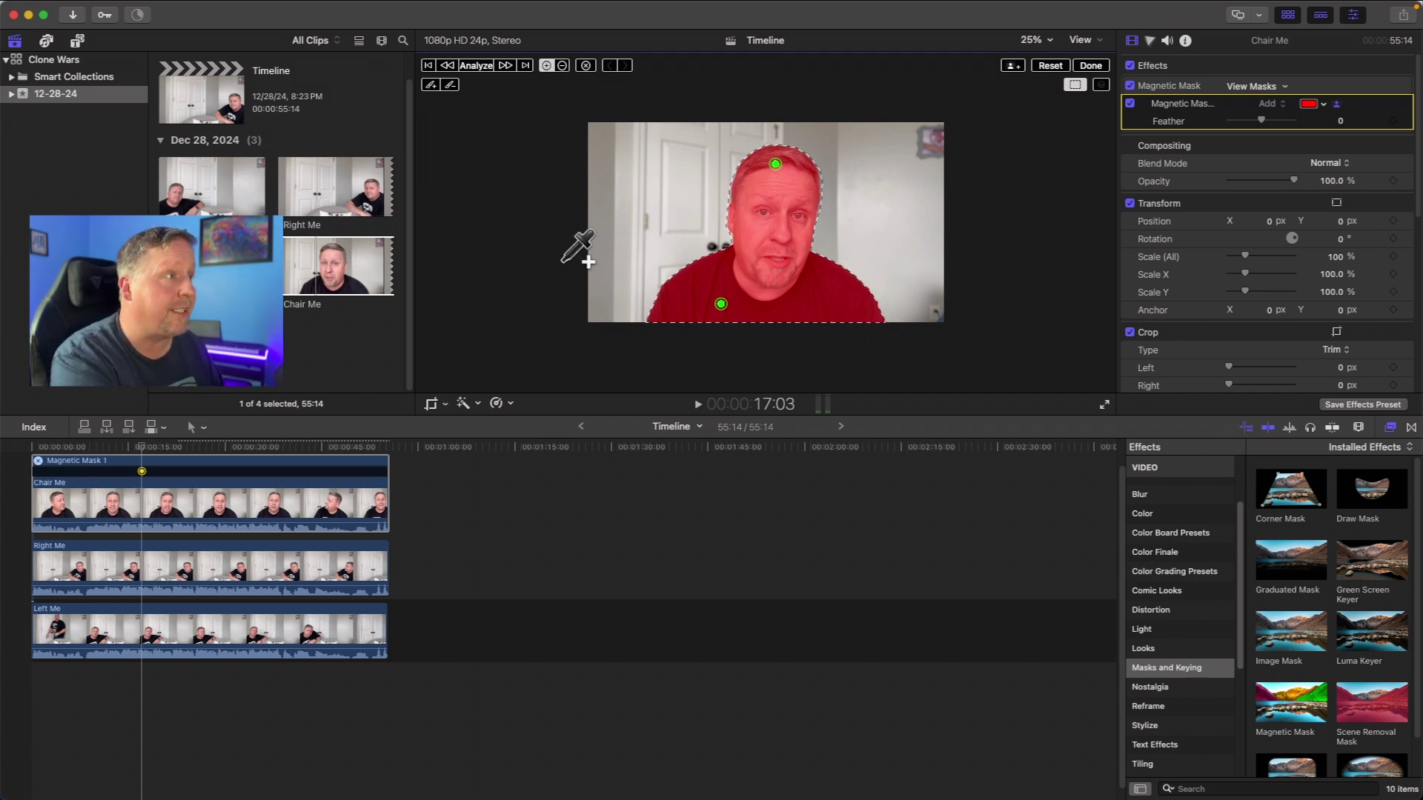
pyautogui.click(474, 65)
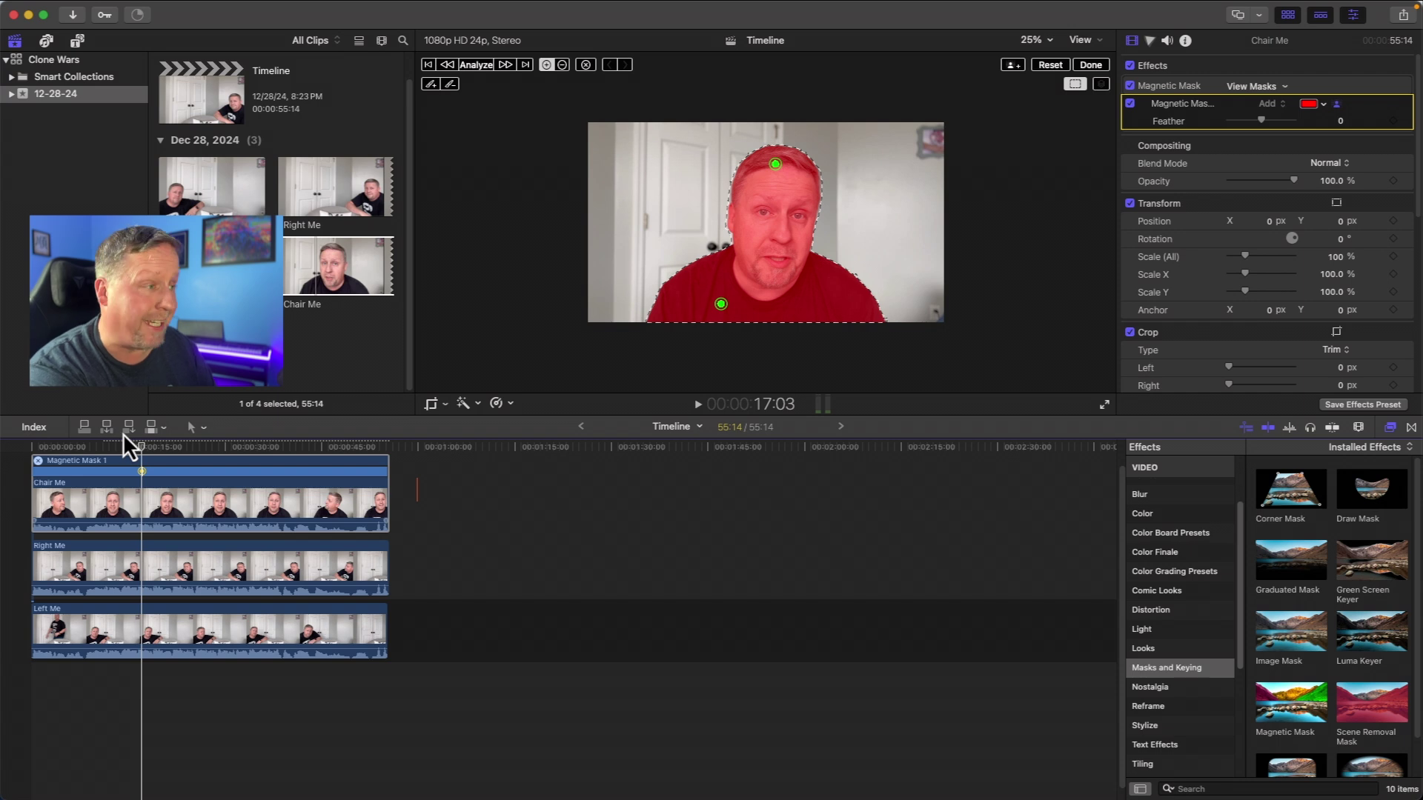
# Check the Chair Me mask with and without its overlay, and set its Feather to -71
pyautogui.click(1160, 86)
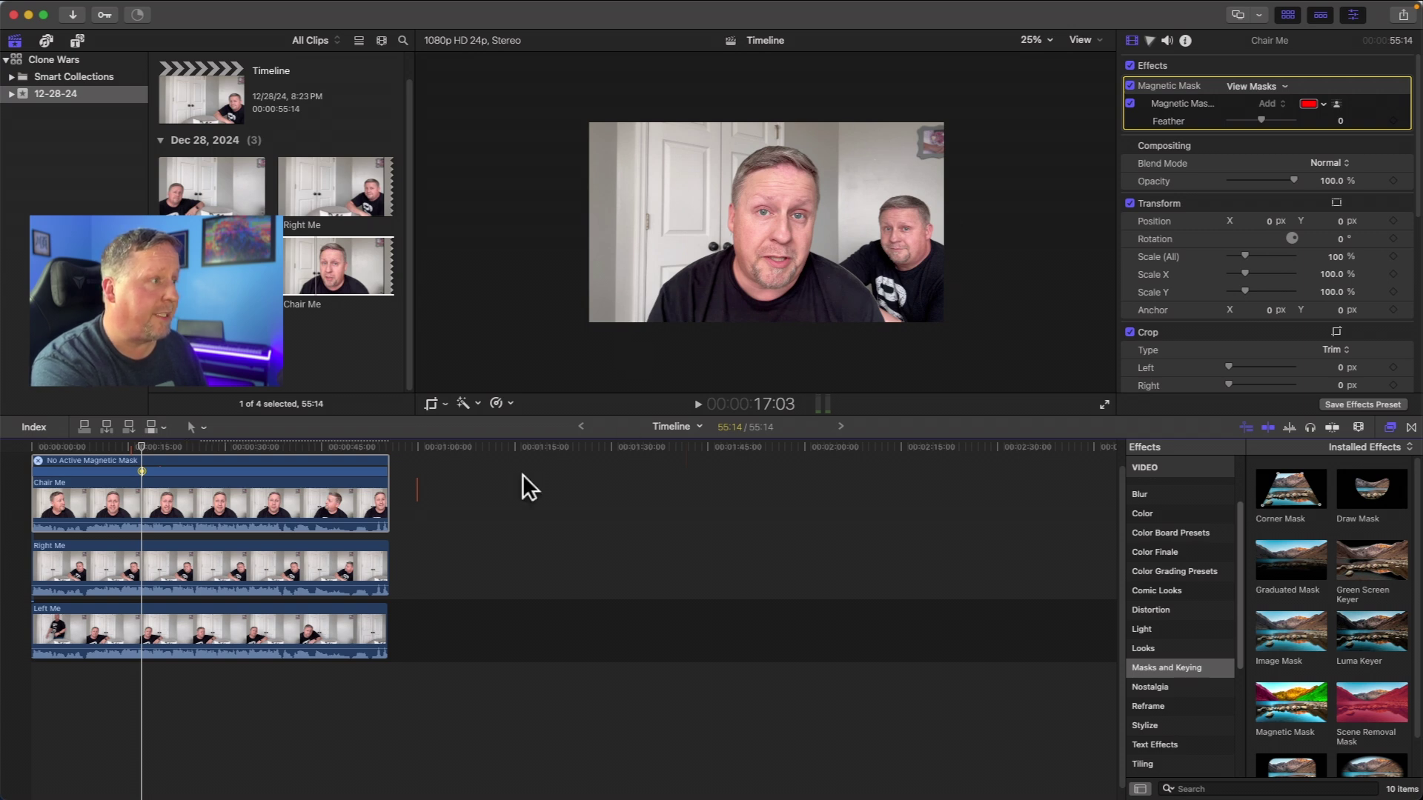
pyautogui.click(135, 449)
pyautogui.moveTo(124, 446); pyautogui.dragTo(172, 449)
pyautogui.click(1158, 109)
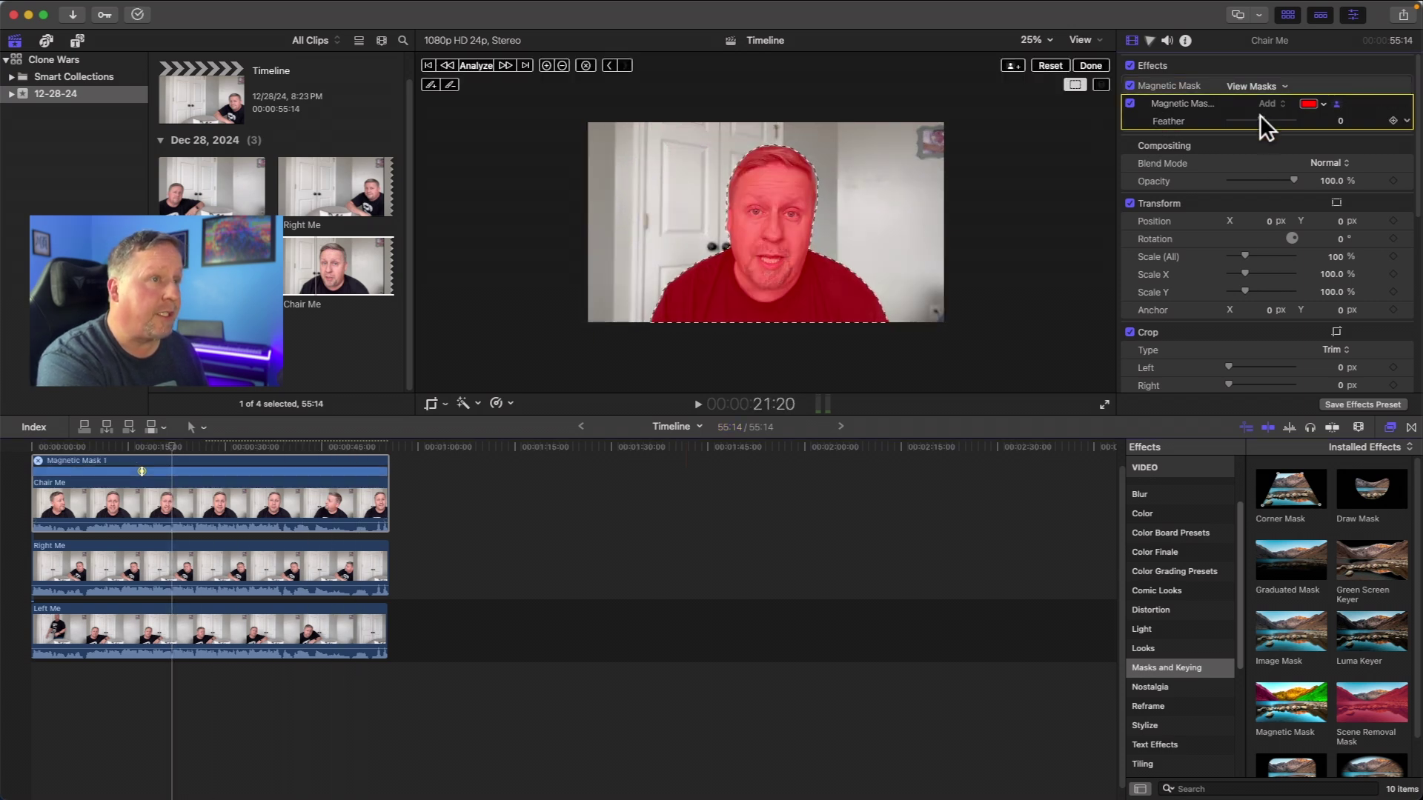
pyautogui.click(1189, 85)
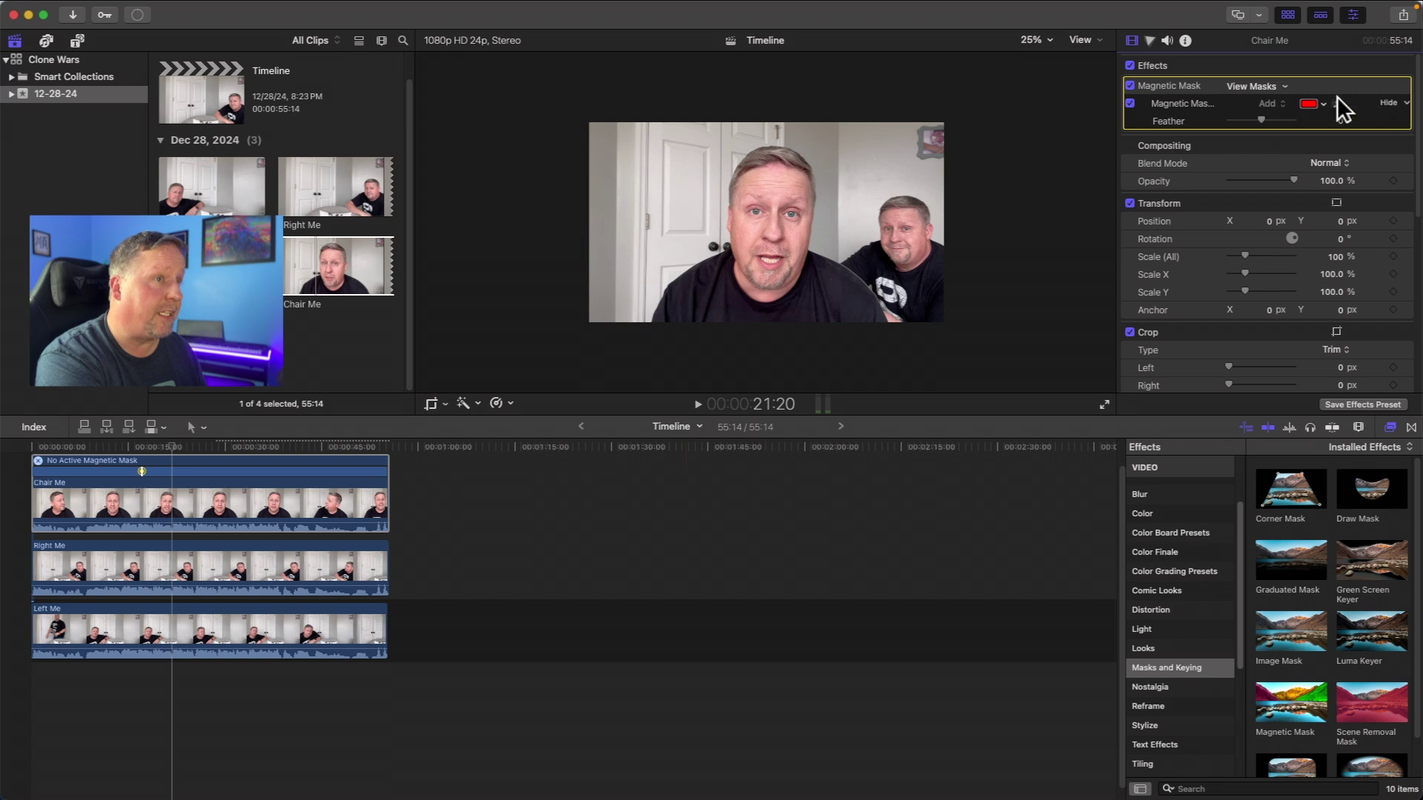
pyautogui.moveTo(1260, 117); pyautogui.dragTo(1238, 122)
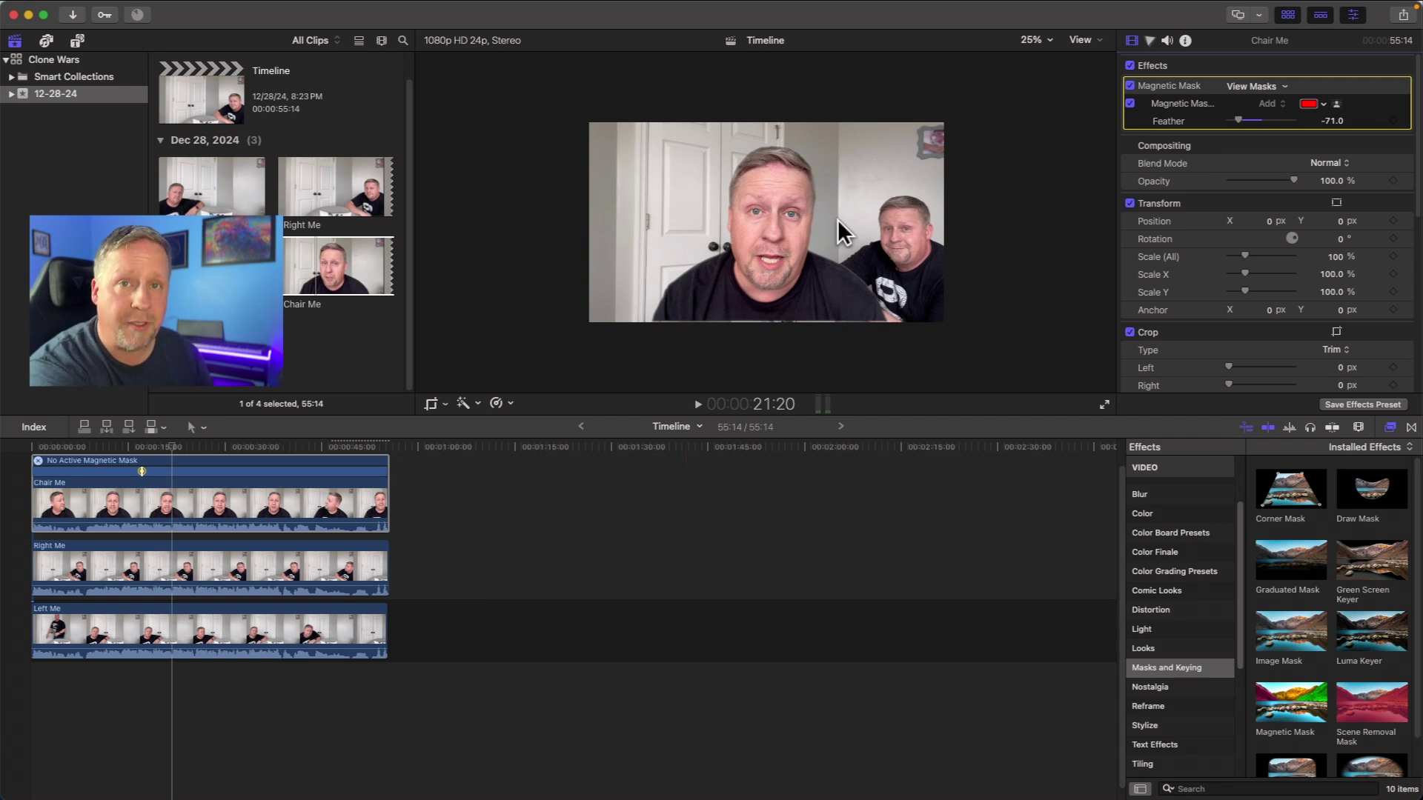
# Disable the Chair Me clip in the timeline to clear the view of the Right Me clip
pyautogui.click(905, 292)
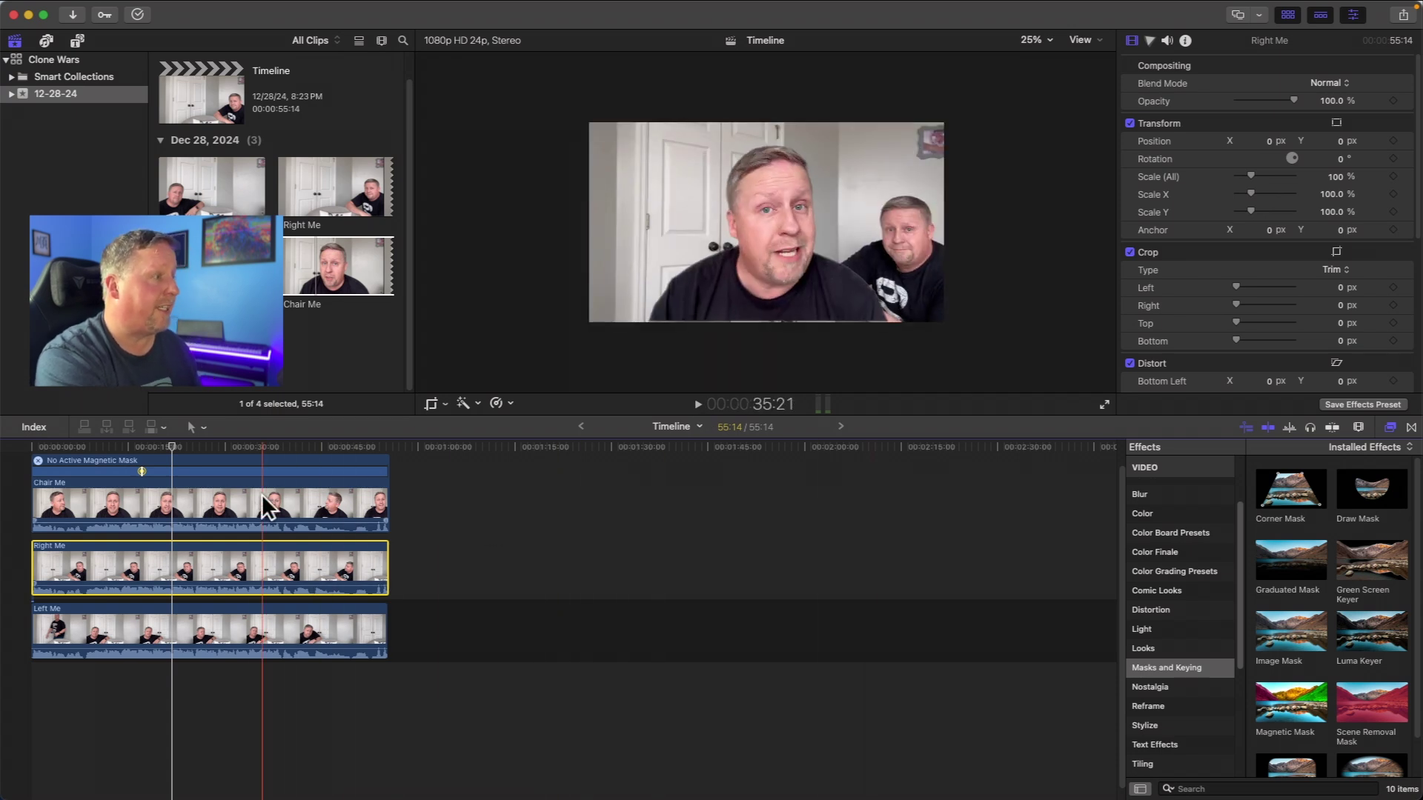
pyautogui.click(244, 481)
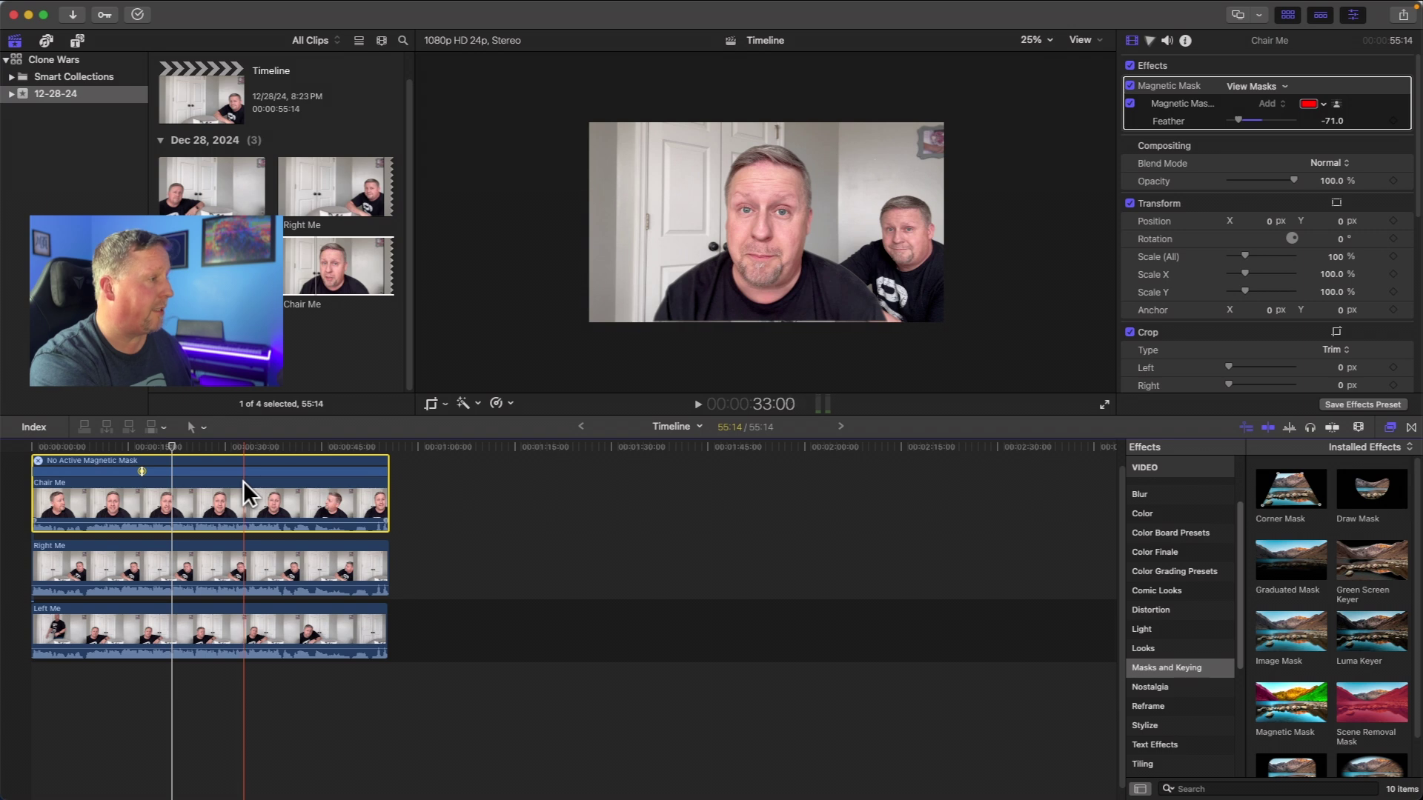
pyautogui.press('v')
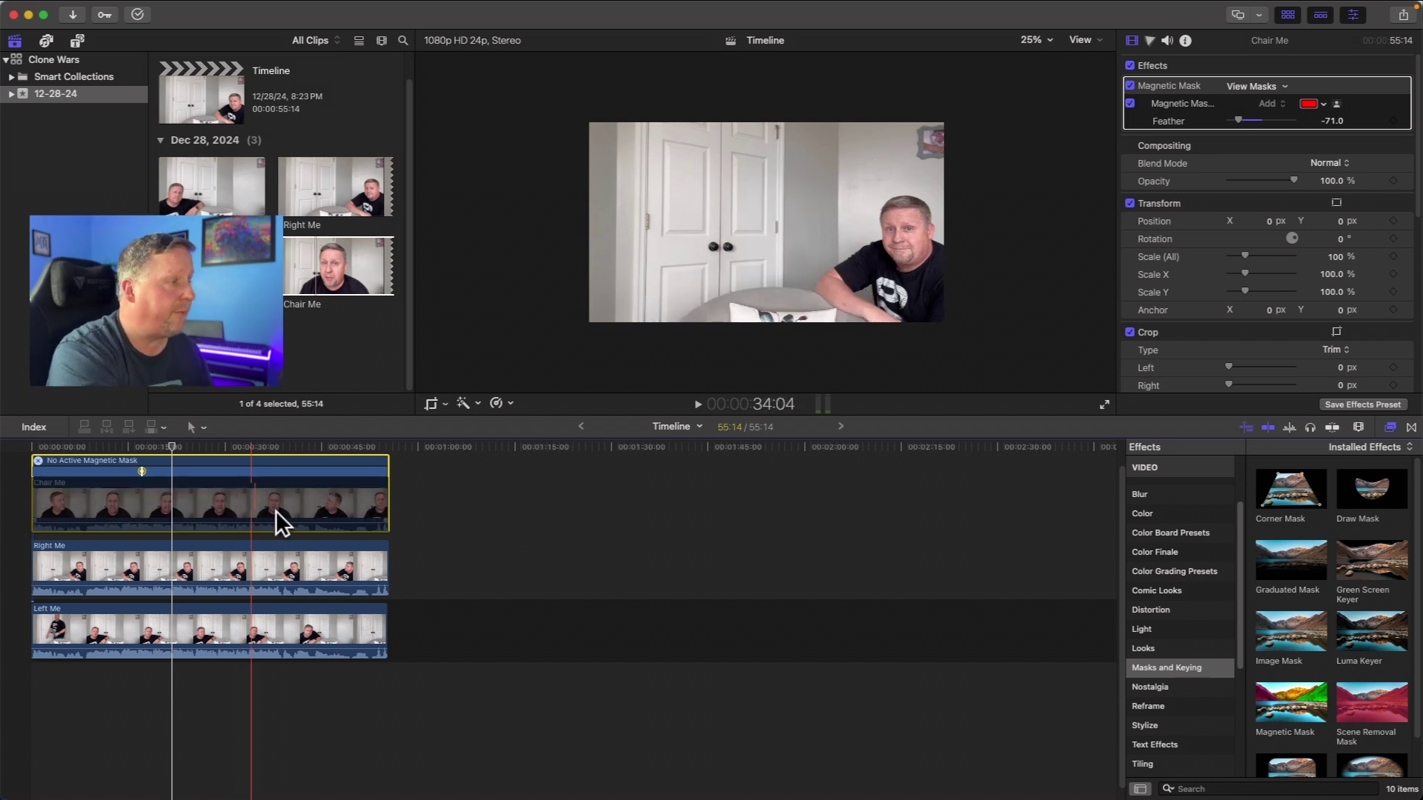
# Add a Magnetic Mask to the Right Me clip, mark the man as the subject, analyze it, and hide the mask overlay
pyautogui.click(275, 555)
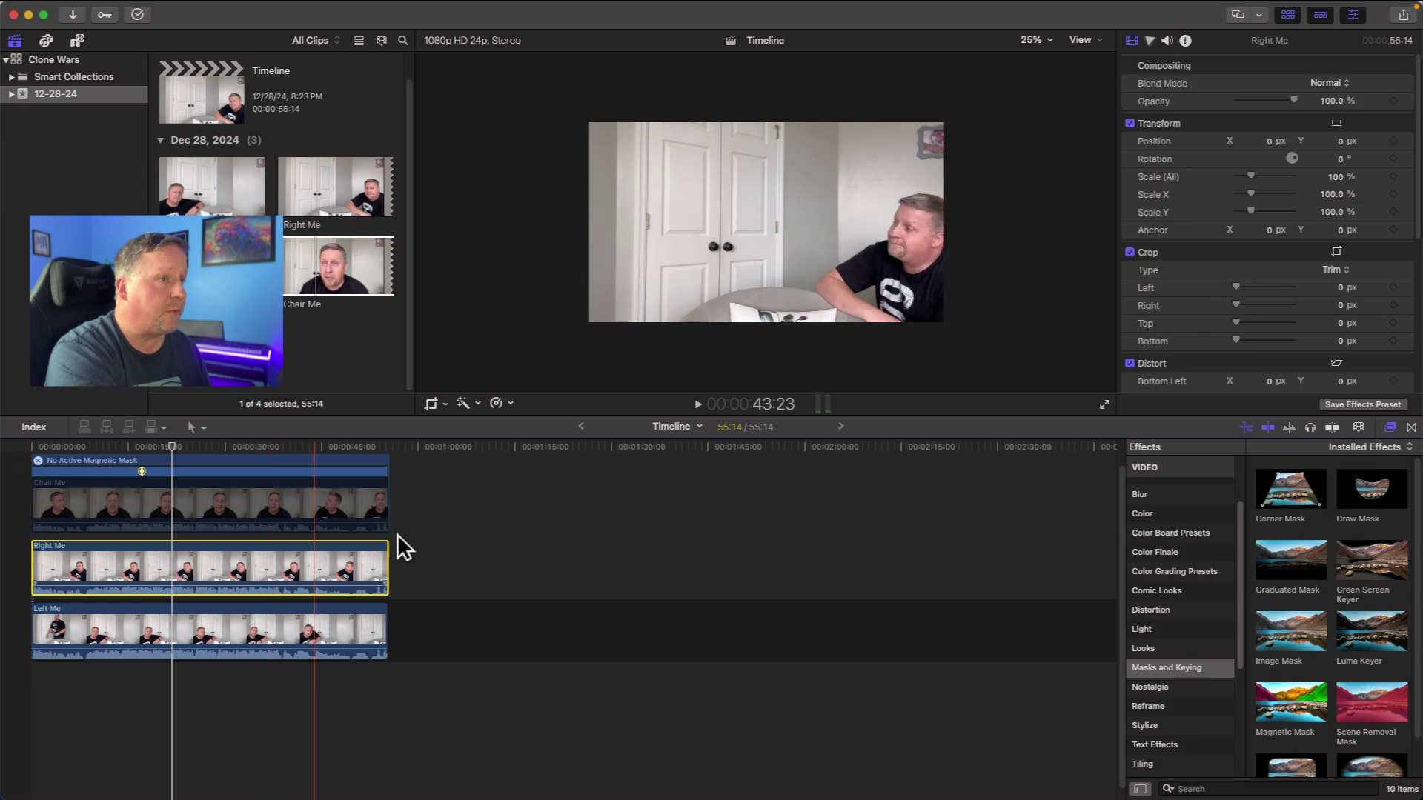
pyautogui.click(476, 403)
pyautogui.click(501, 500)
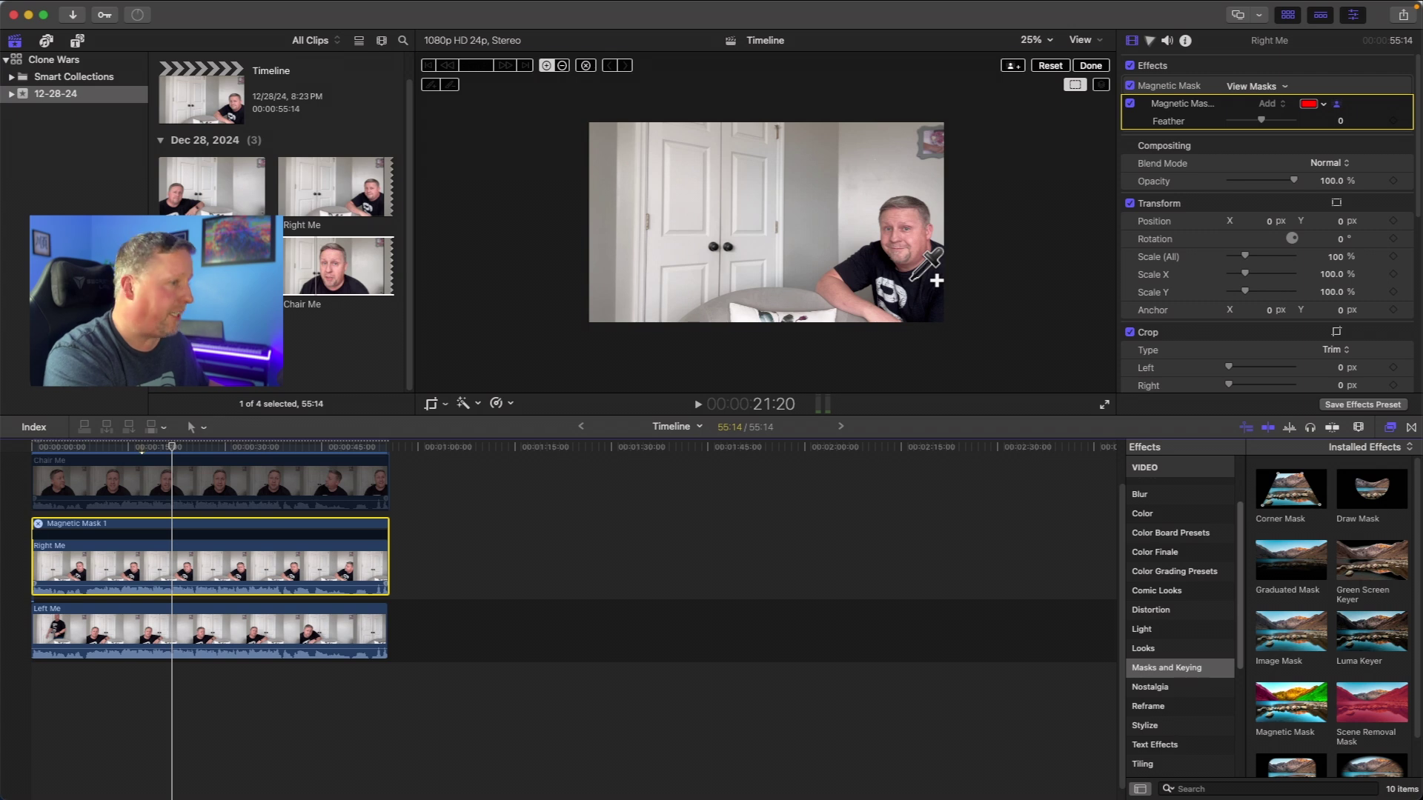
pyautogui.click(911, 278)
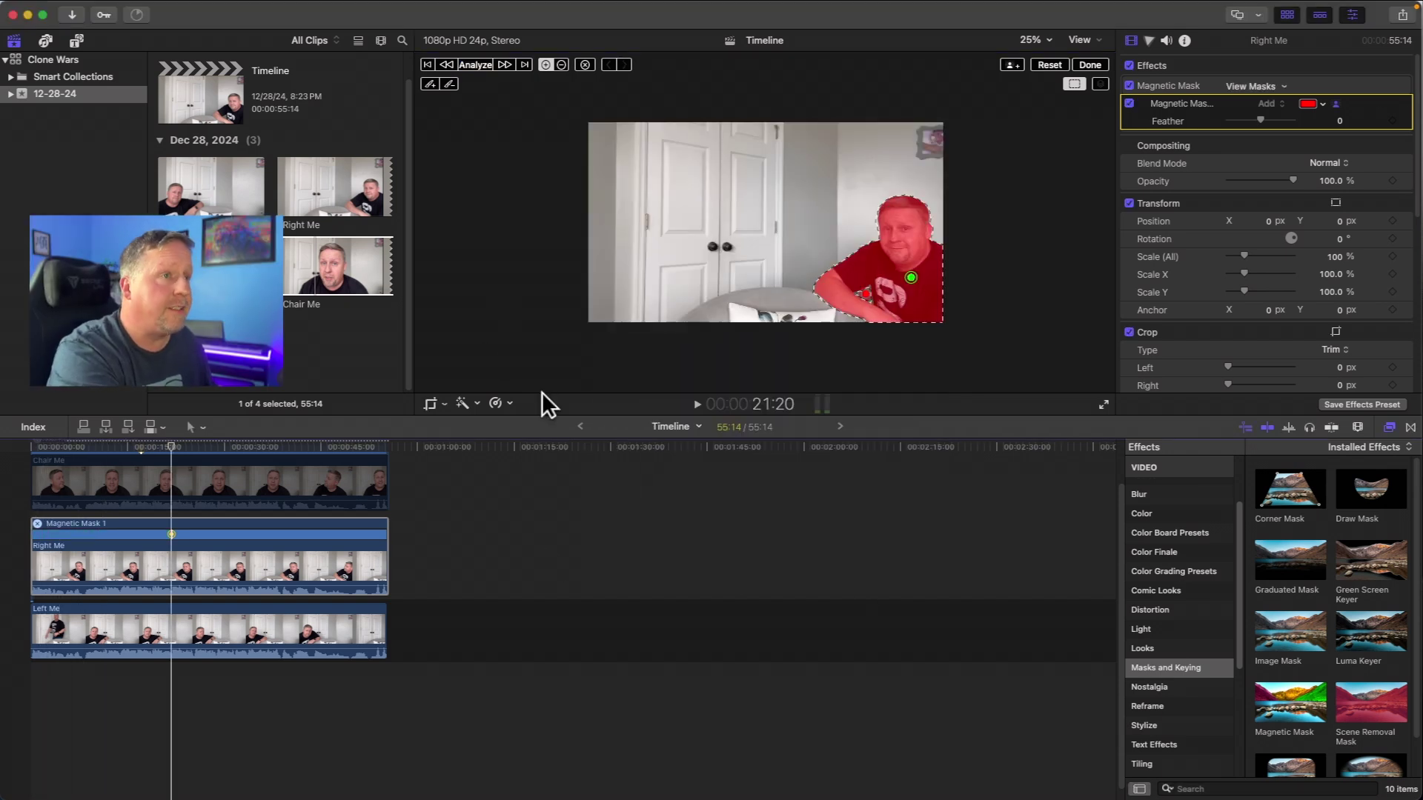
pyautogui.click(1156, 83)
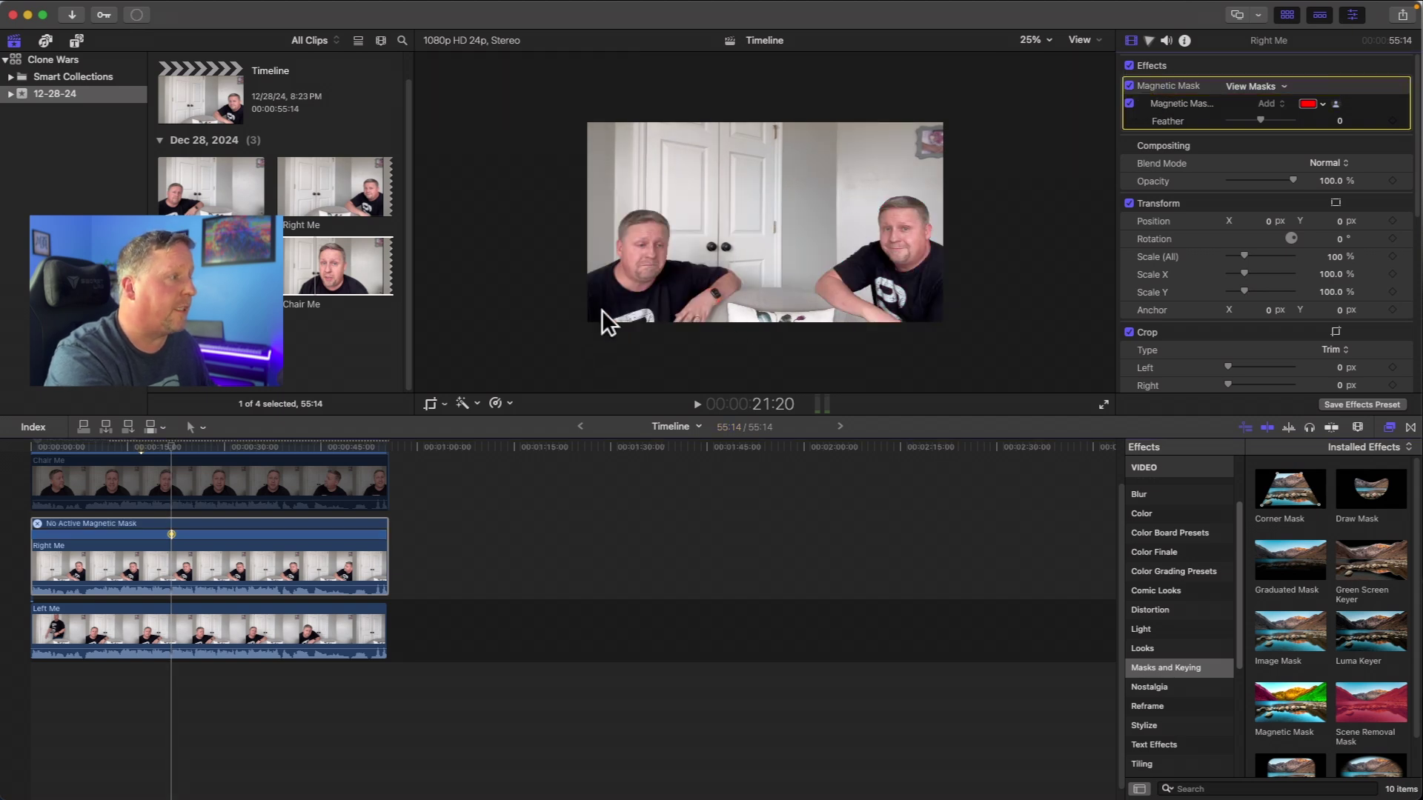
# Enable the Chair Me clip again and scrub through the combined three-person shot
pyautogui.click(214, 476)
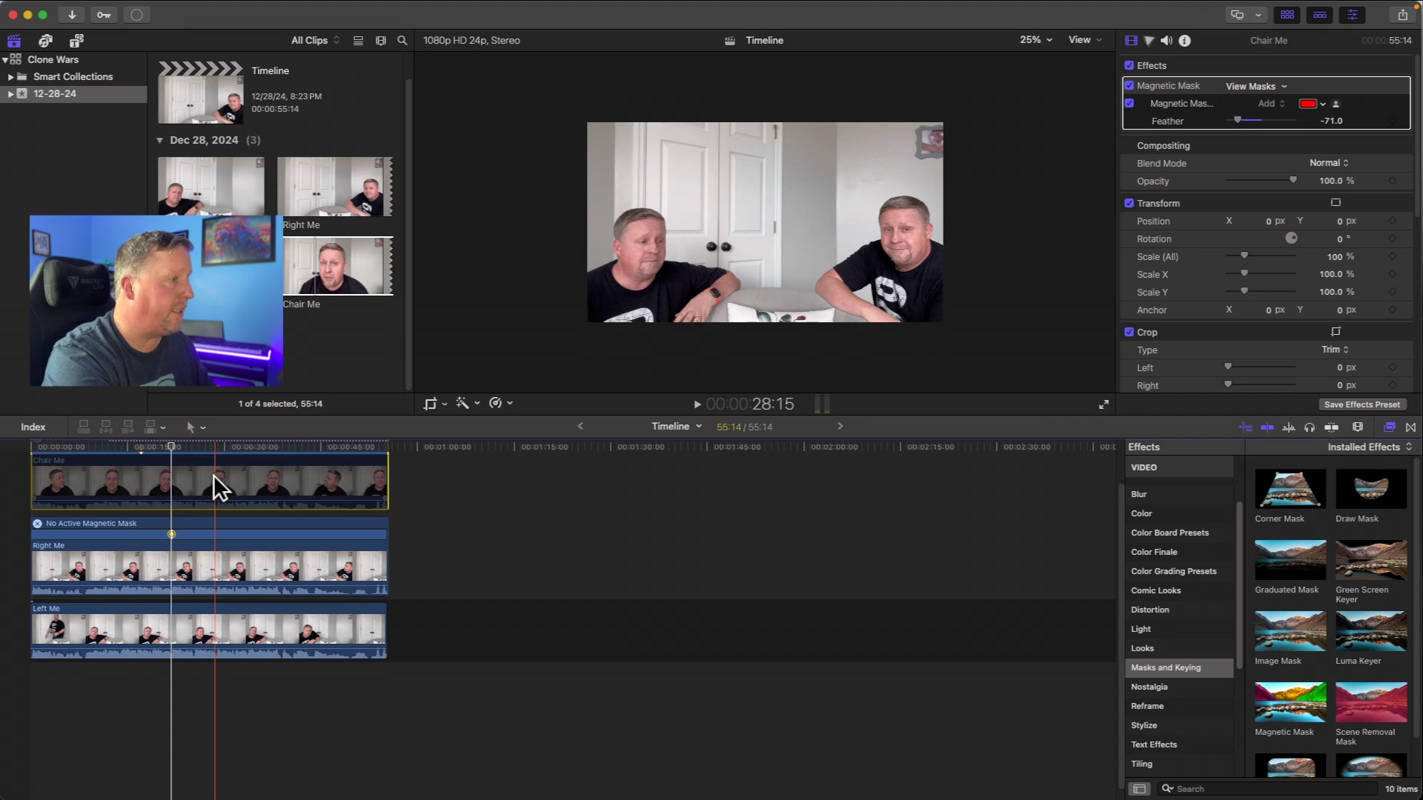
pyautogui.press('v')
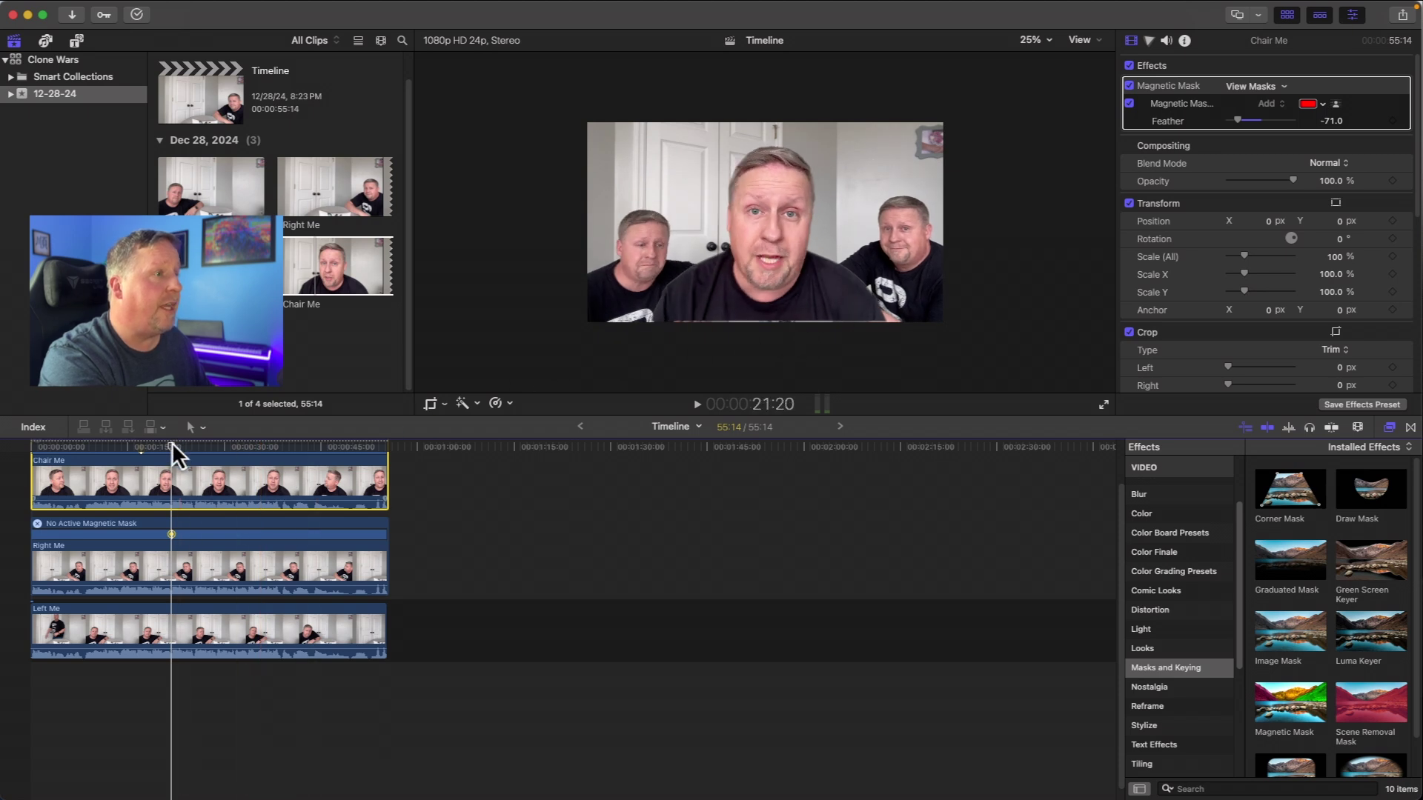
pyautogui.moveTo(167, 445); pyautogui.dragTo(281, 471)
# Detach the audio from all three timeline clips
pyautogui.moveTo(460, 730); pyautogui.dragTo(315, 489)
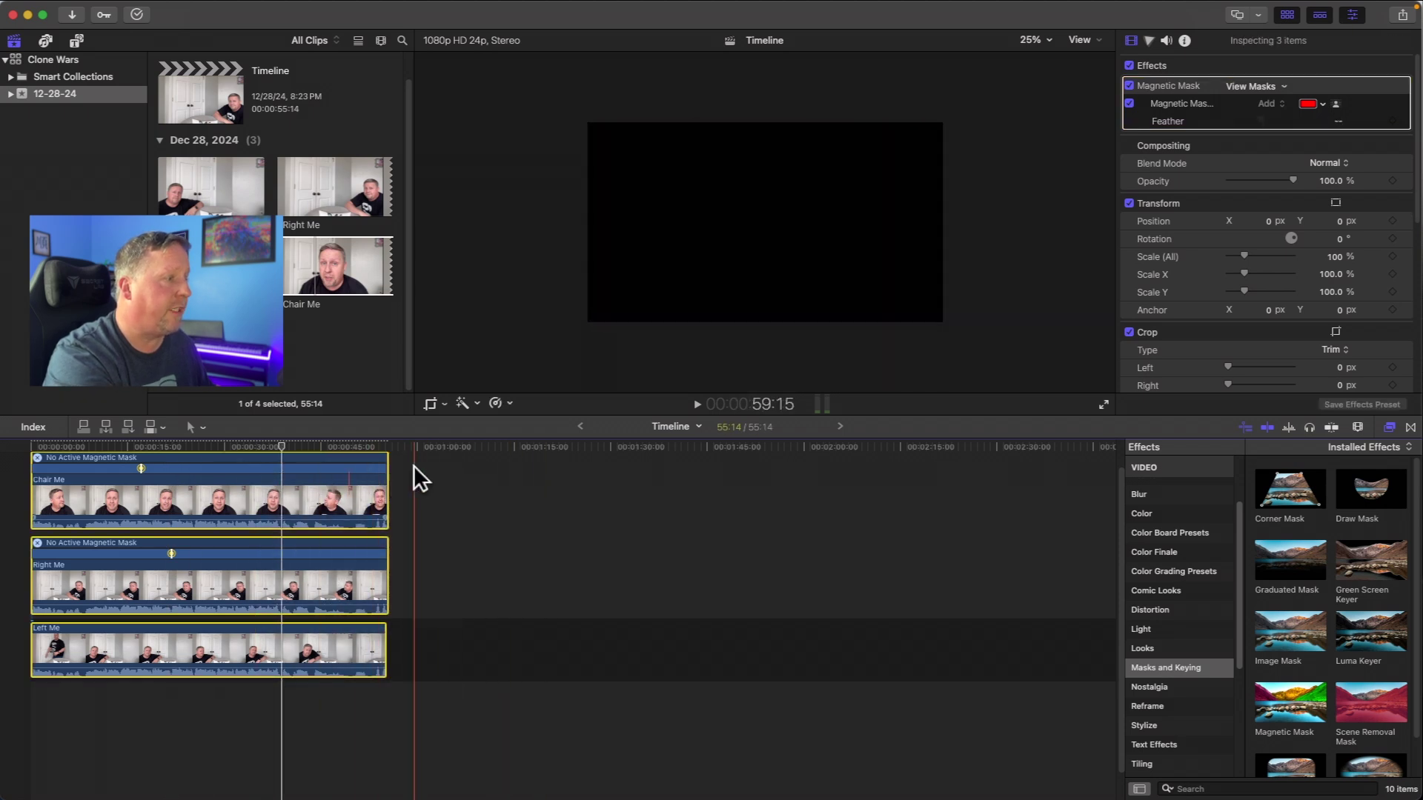
pyautogui.hotkey('ctrl', 'shift', 's')
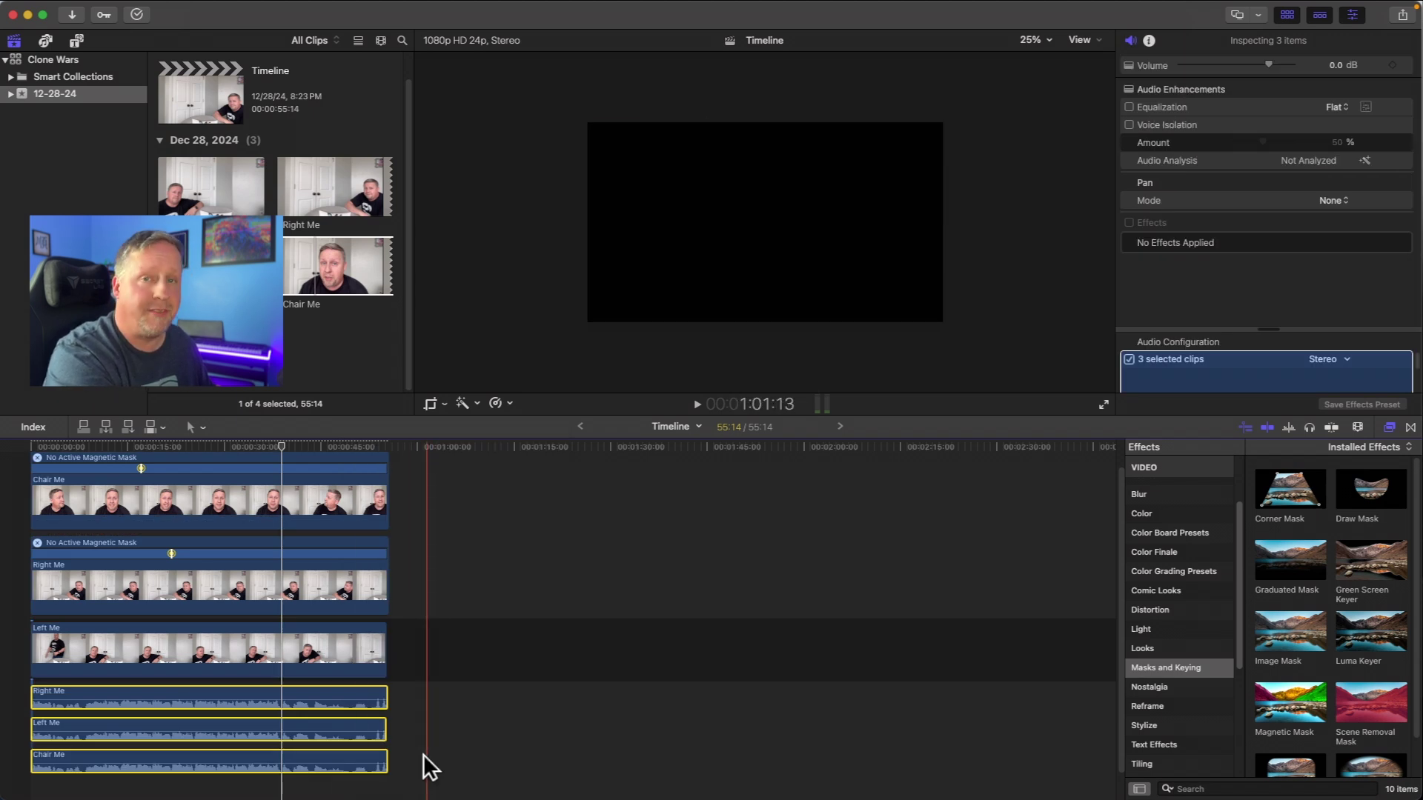
# Delete the detached Left Me and Chair Me audio clips, keeping only the Right Me audio, and scrub through the shot
pyautogui.moveTo(430, 788); pyautogui.dragTo(77, 704)
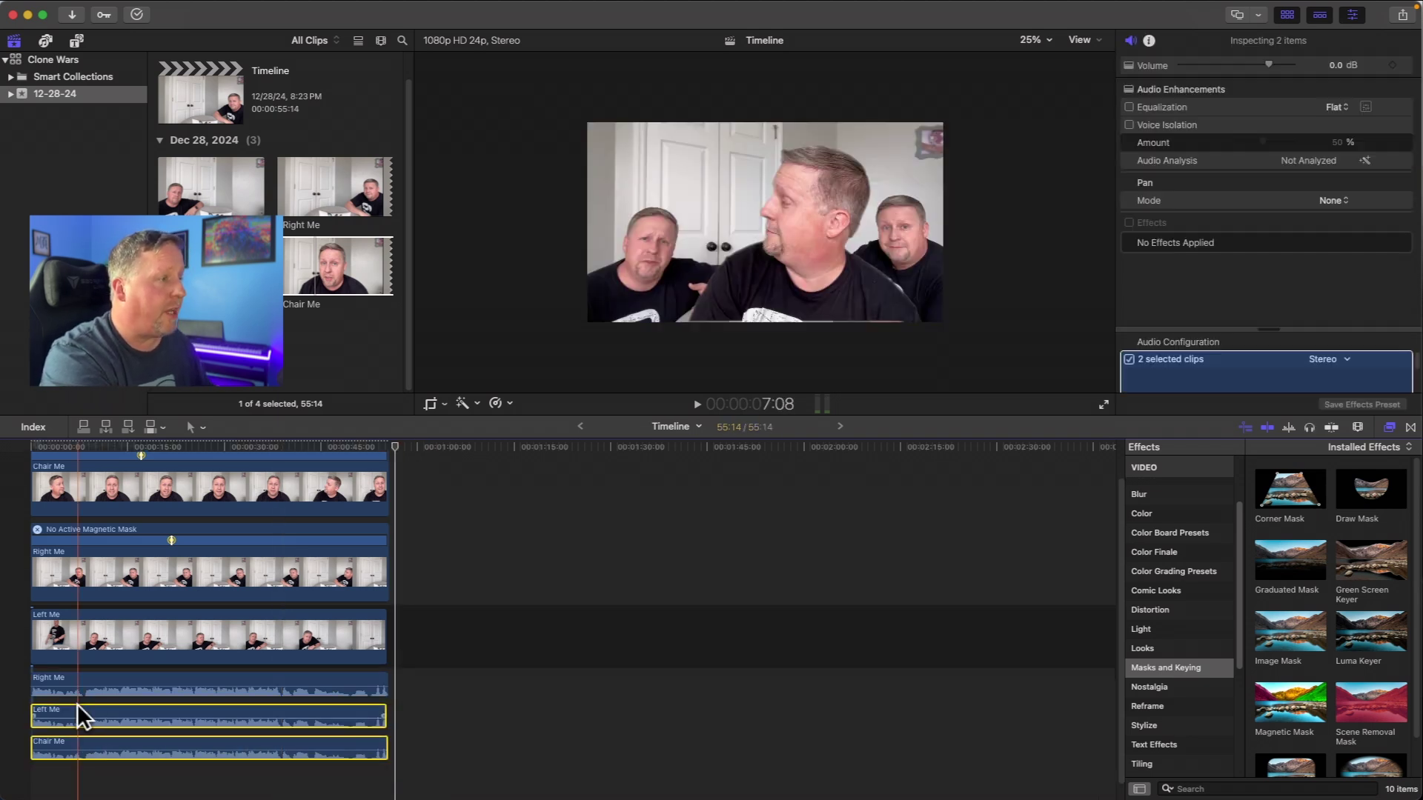
pyautogui.press('Delete')
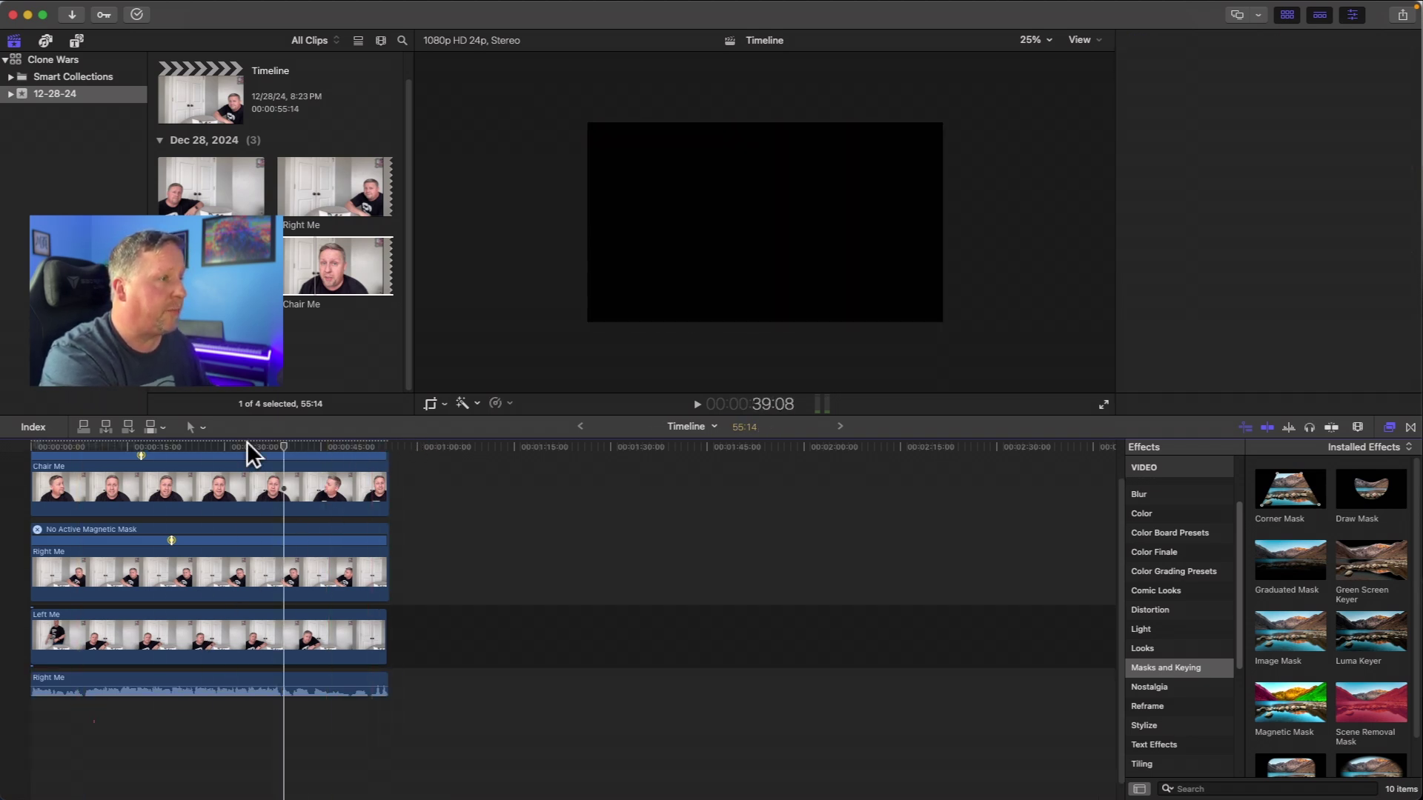
pyautogui.press('Home')
pyautogui.click(91, 445)
pyautogui.moveTo(91, 445); pyautogui.dragTo(187, 444)
pyautogui.press('super+4')
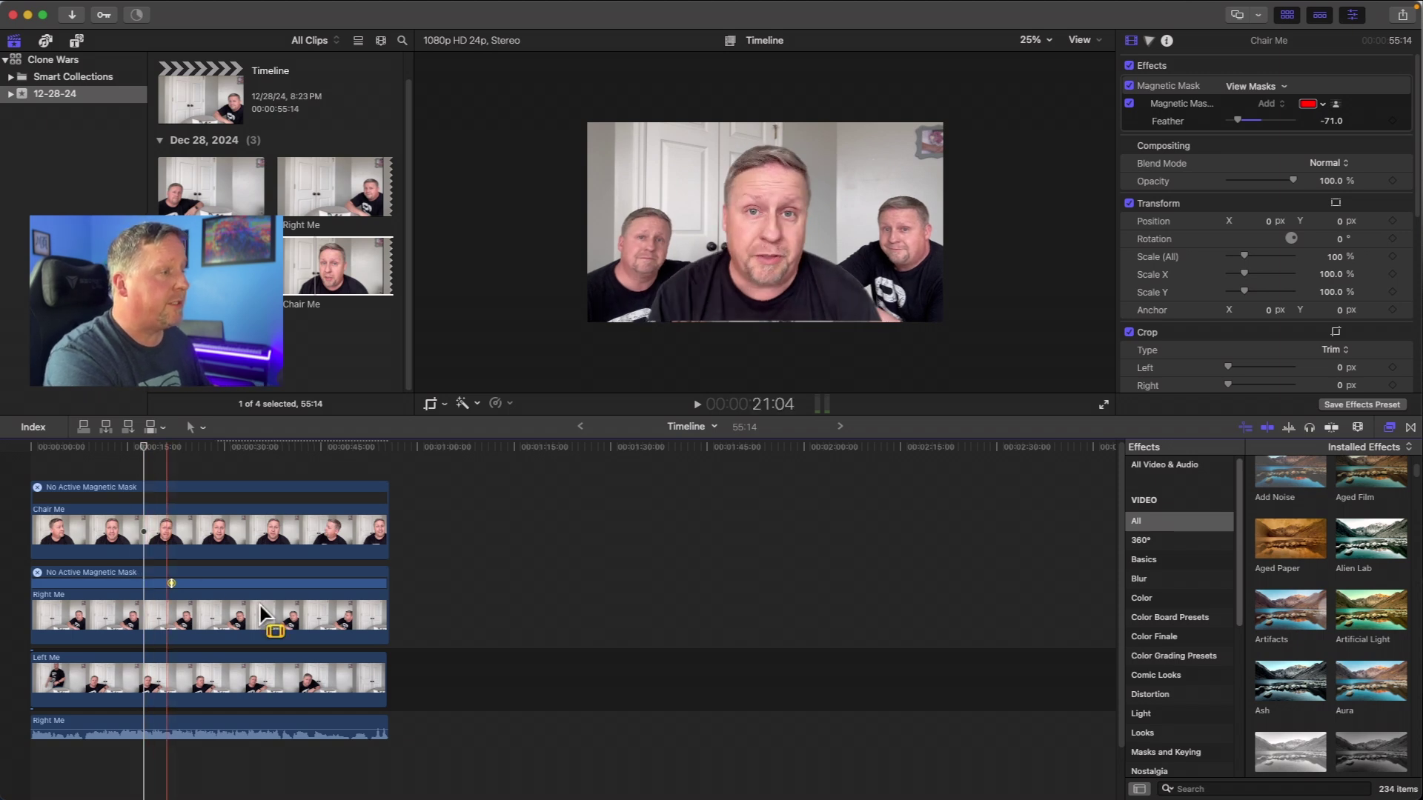
# Combine the Chair Me, Right Me and Left Me video clips into a compound clip named Video in event 12-28-24
pyautogui.moveTo(426, 679); pyautogui.dragTo(146, 502)
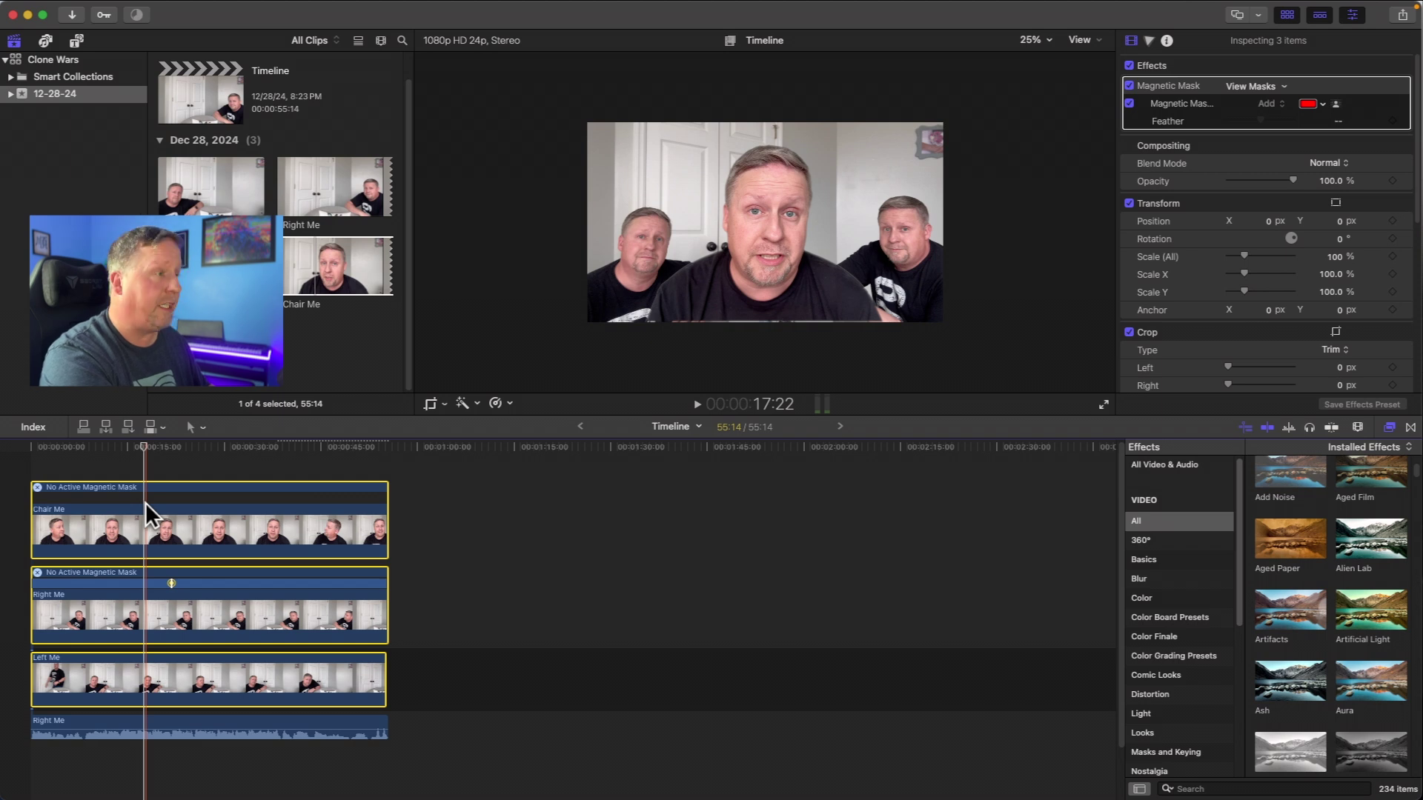
pyautogui.hotkey('alt', 'g')
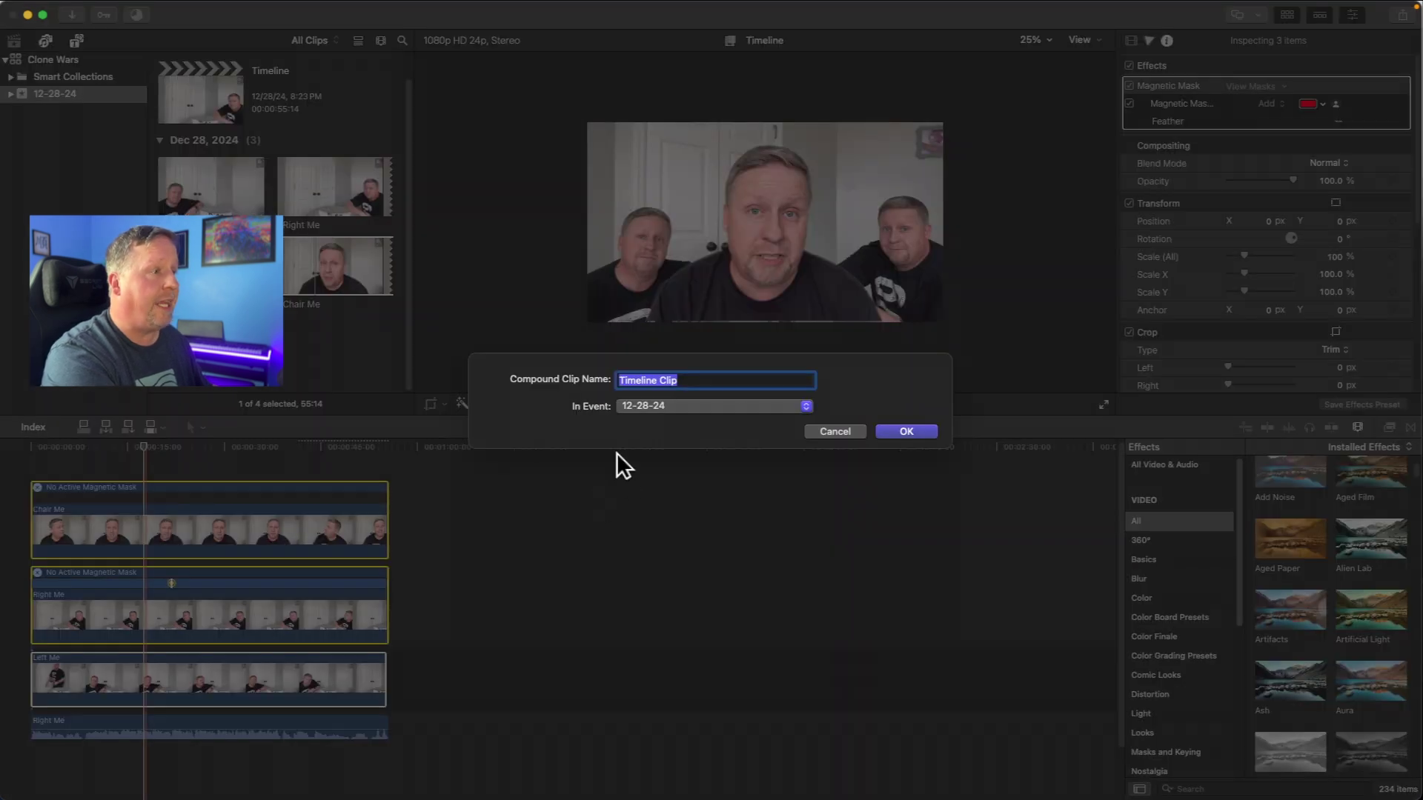
pyautogui.moveTo(697, 379); pyautogui.dragTo(602, 367)
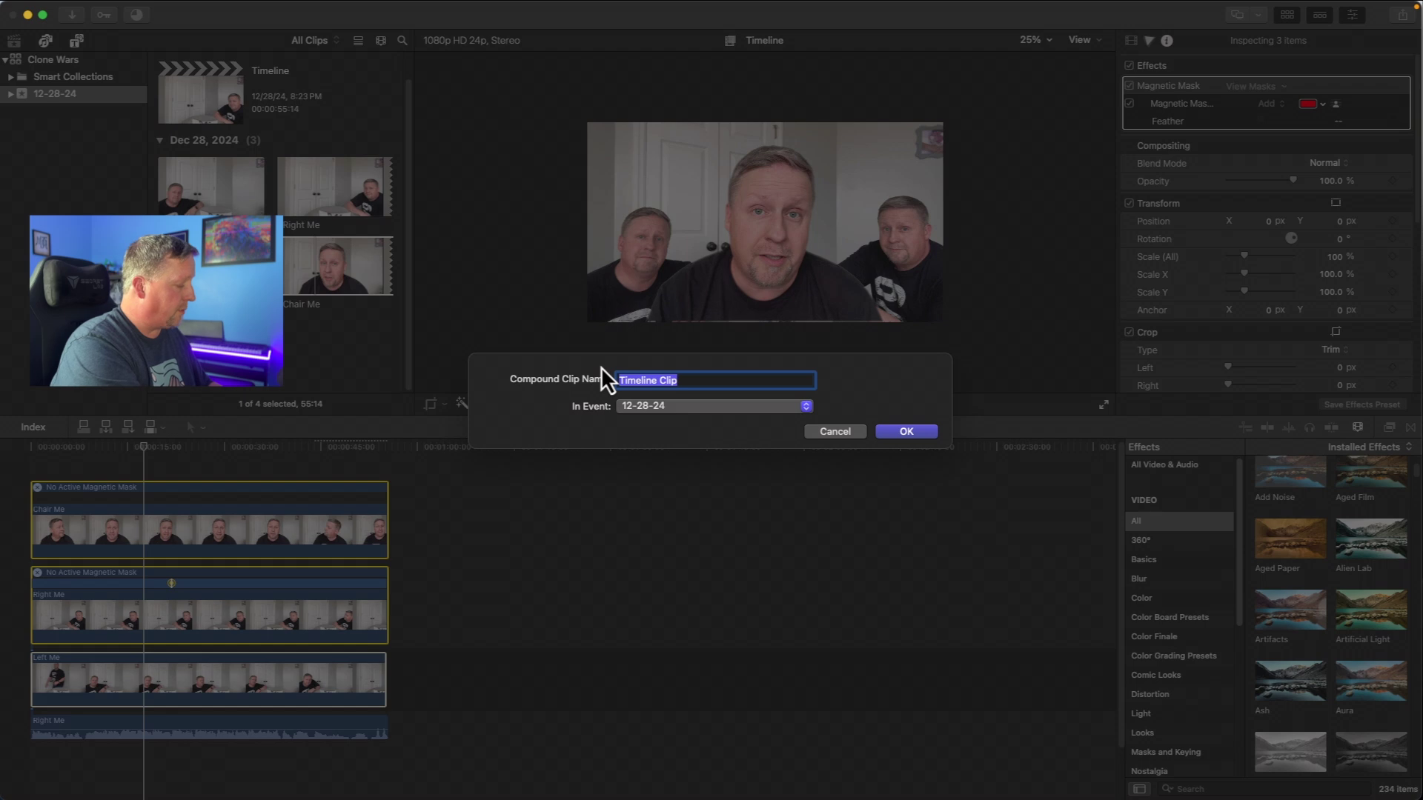
pyautogui.write('Video')
pyautogui.press('Return')
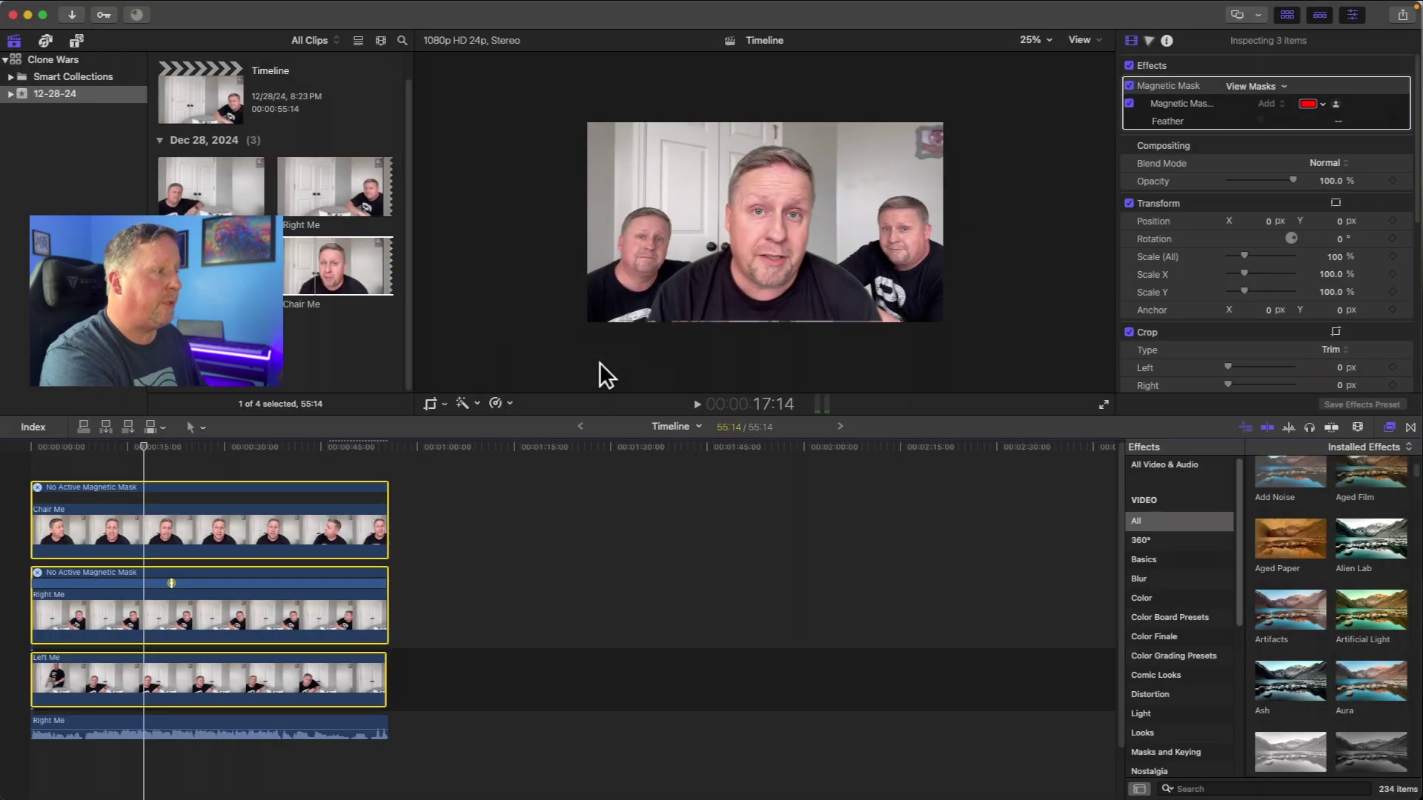
pyautogui.moveTo(143, 455); pyautogui.dragTo(186, 452)
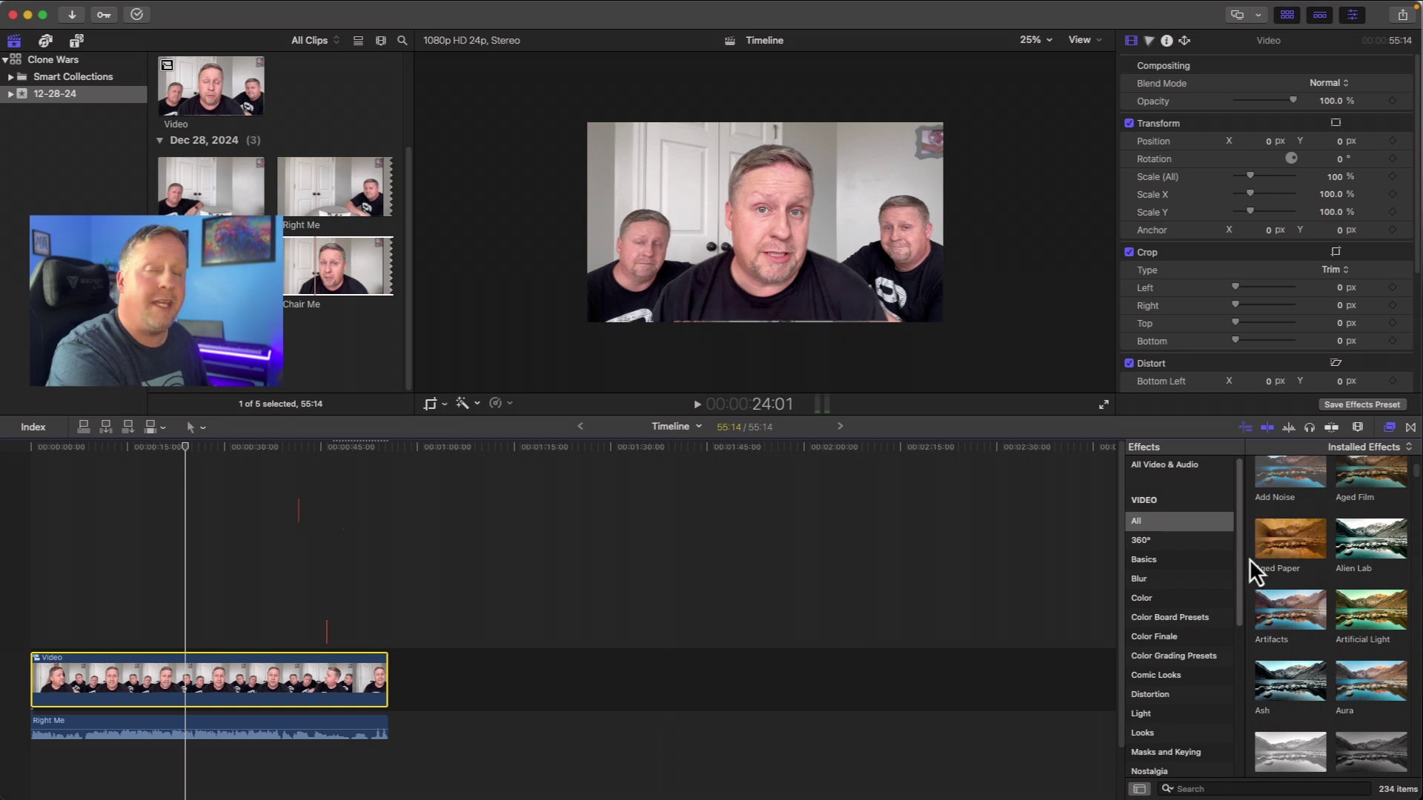
# Apply the Letterbox stylize effect to the Video compound clip with aspect ratio 1.85:1 and border size 2.77, and scrub through it
pyautogui.scroll(-5, 1169, 570)
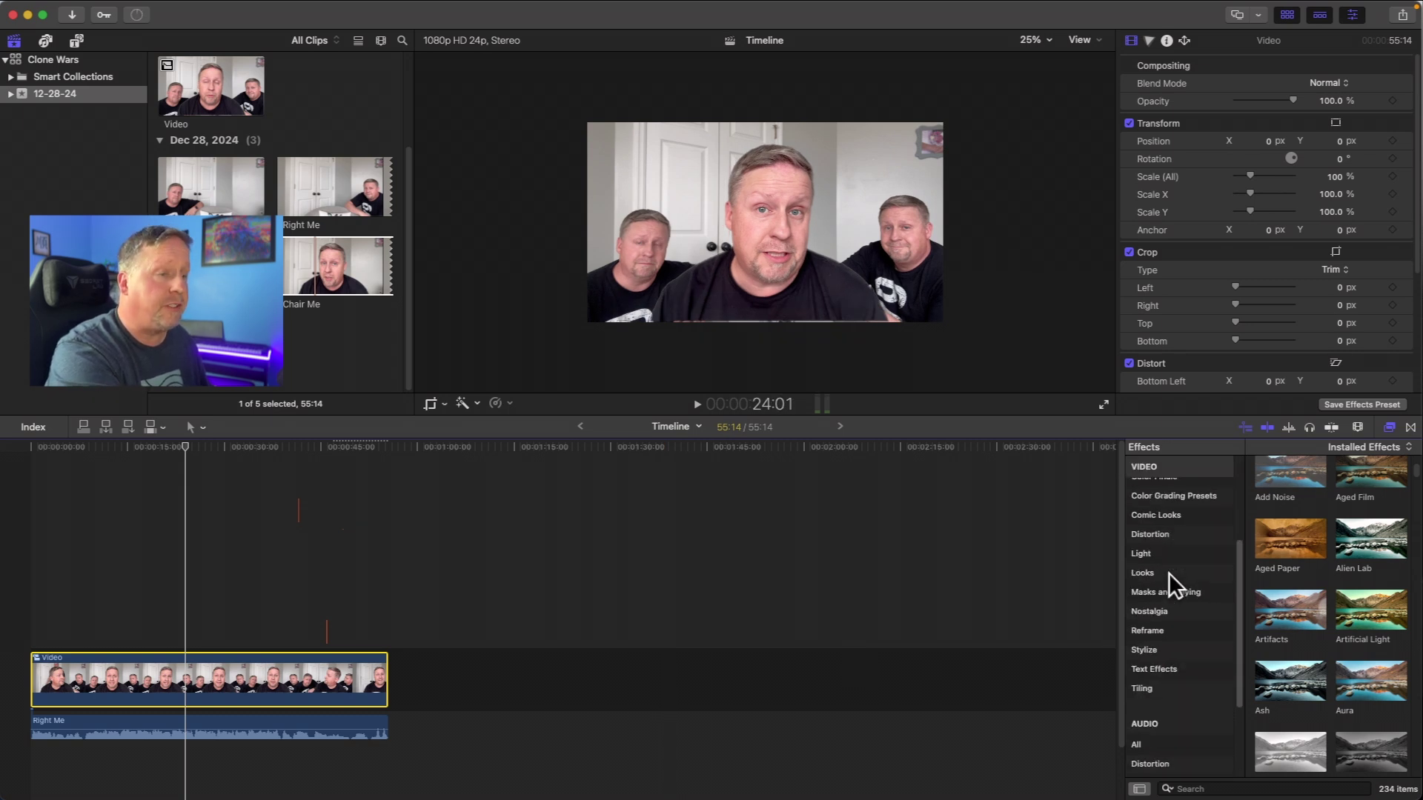
pyautogui.click(1142, 517)
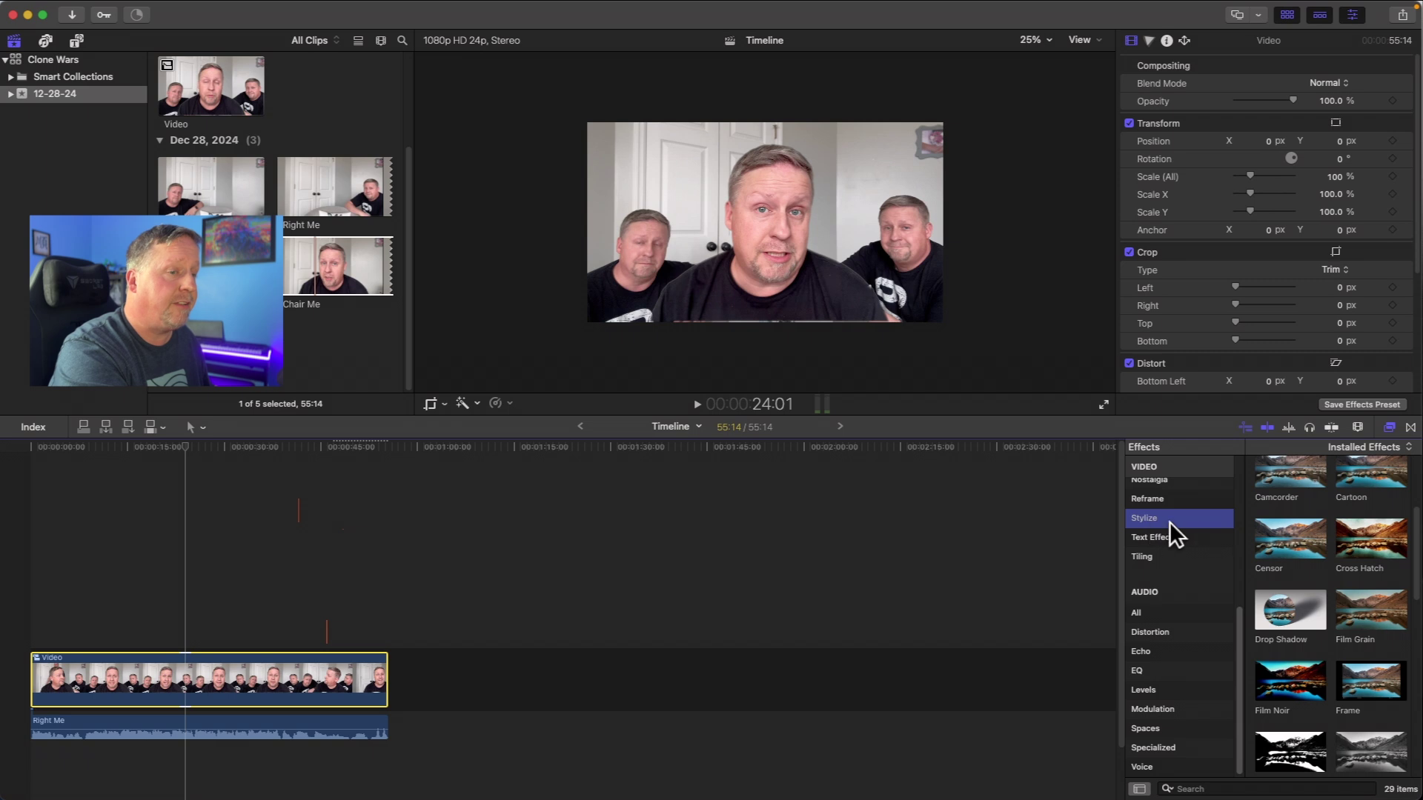
pyautogui.scroll(-3, 1349, 577)
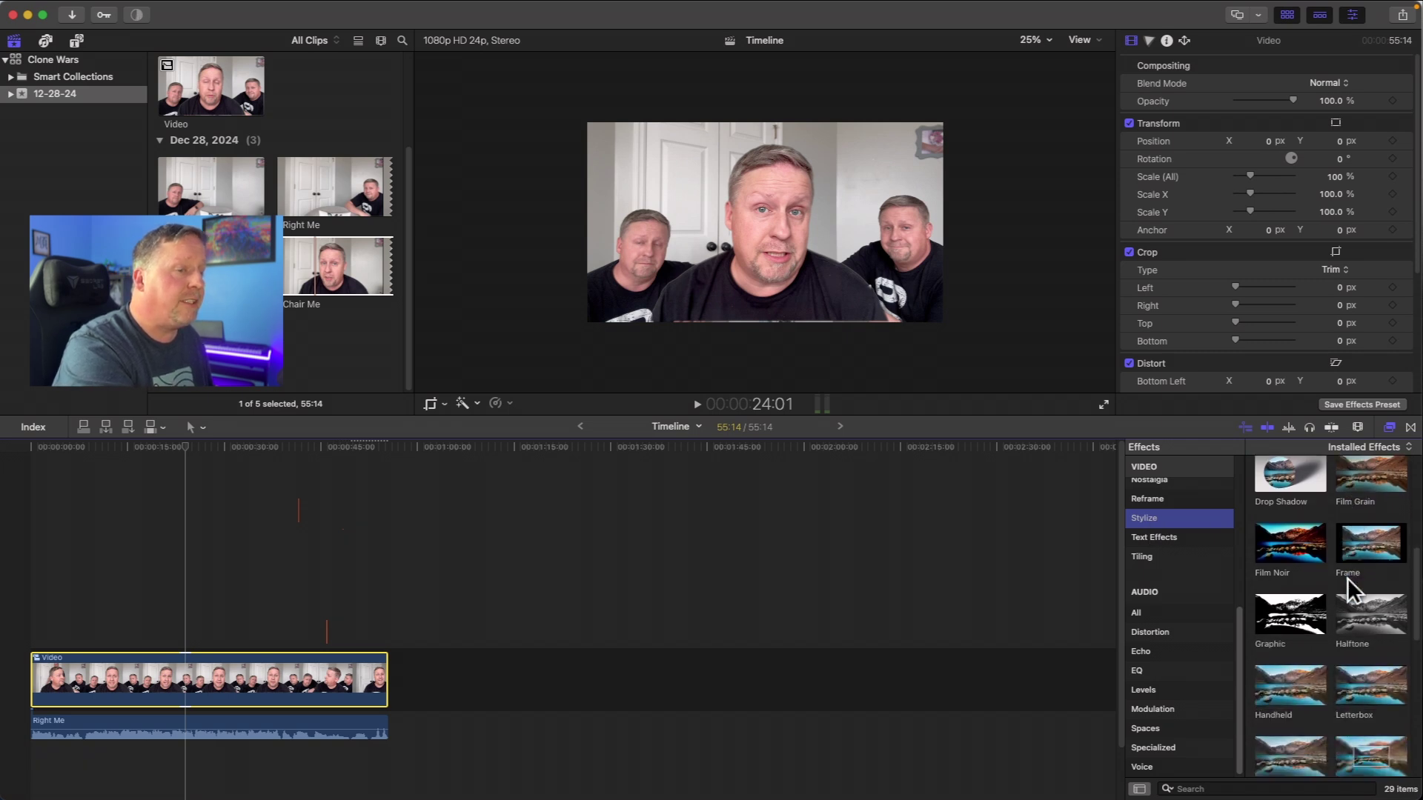
pyautogui.moveTo(1371, 690); pyautogui.dragTo(323, 698)
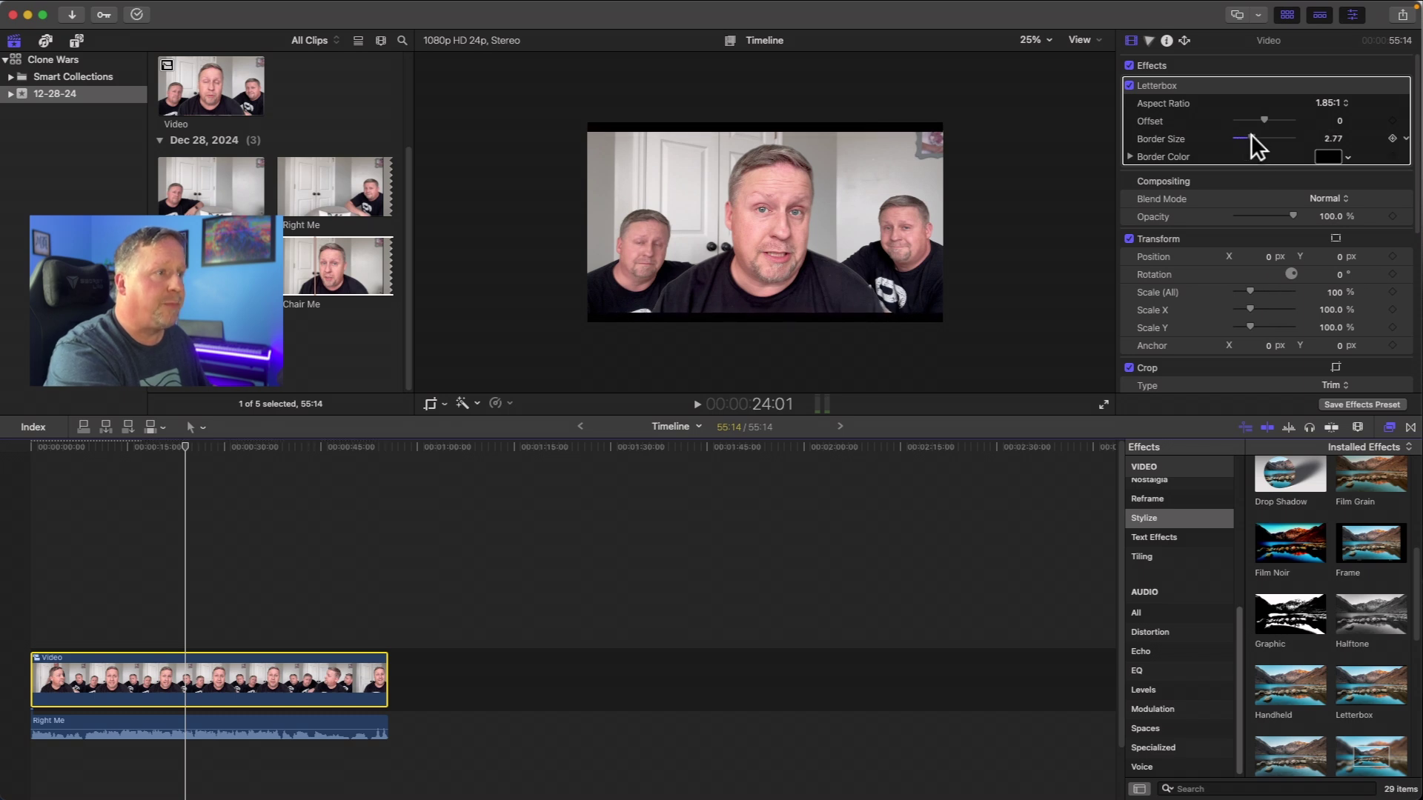
pyautogui.moveTo(192, 446); pyautogui.dragTo(79, 450)
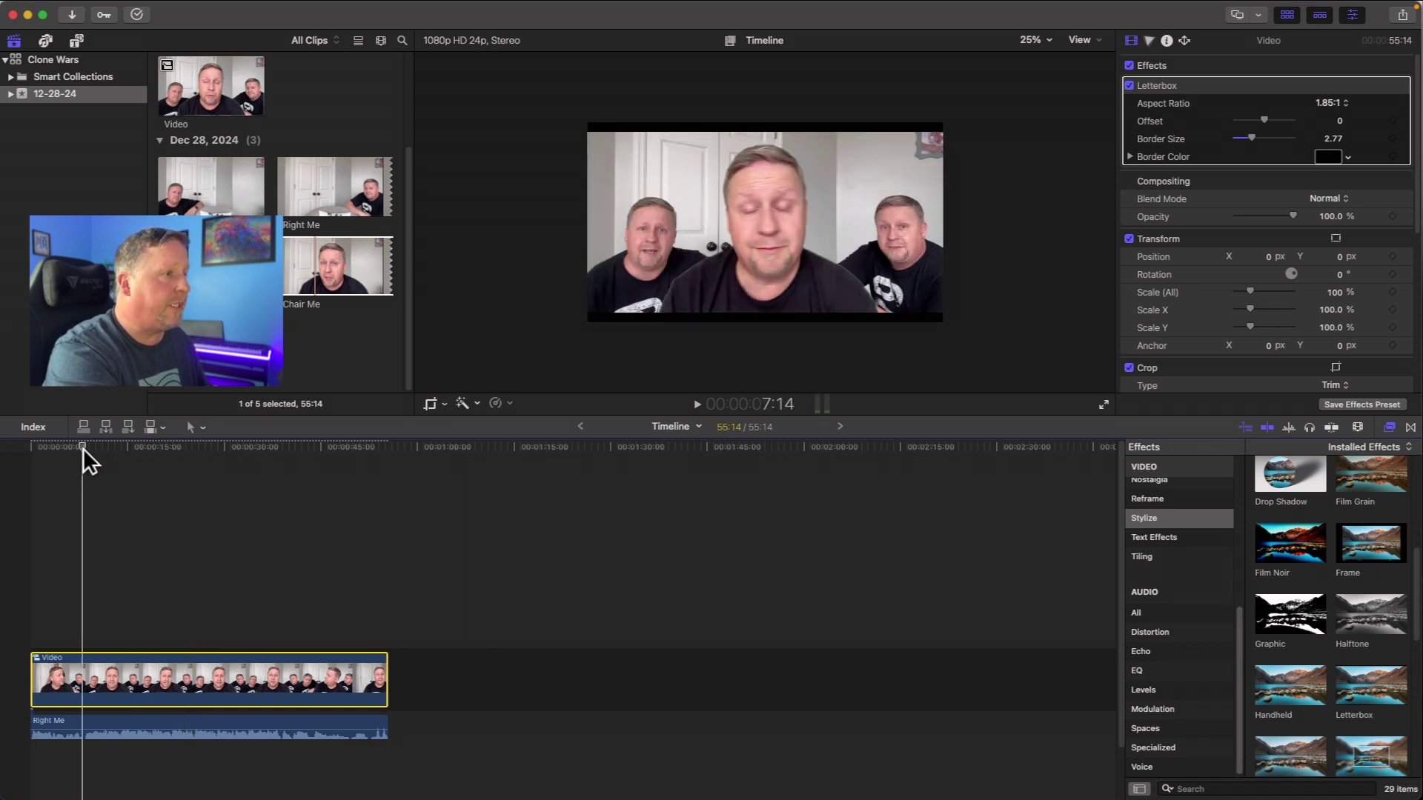
pyautogui.moveTo(222, 450); pyautogui.dragTo(234, 453)
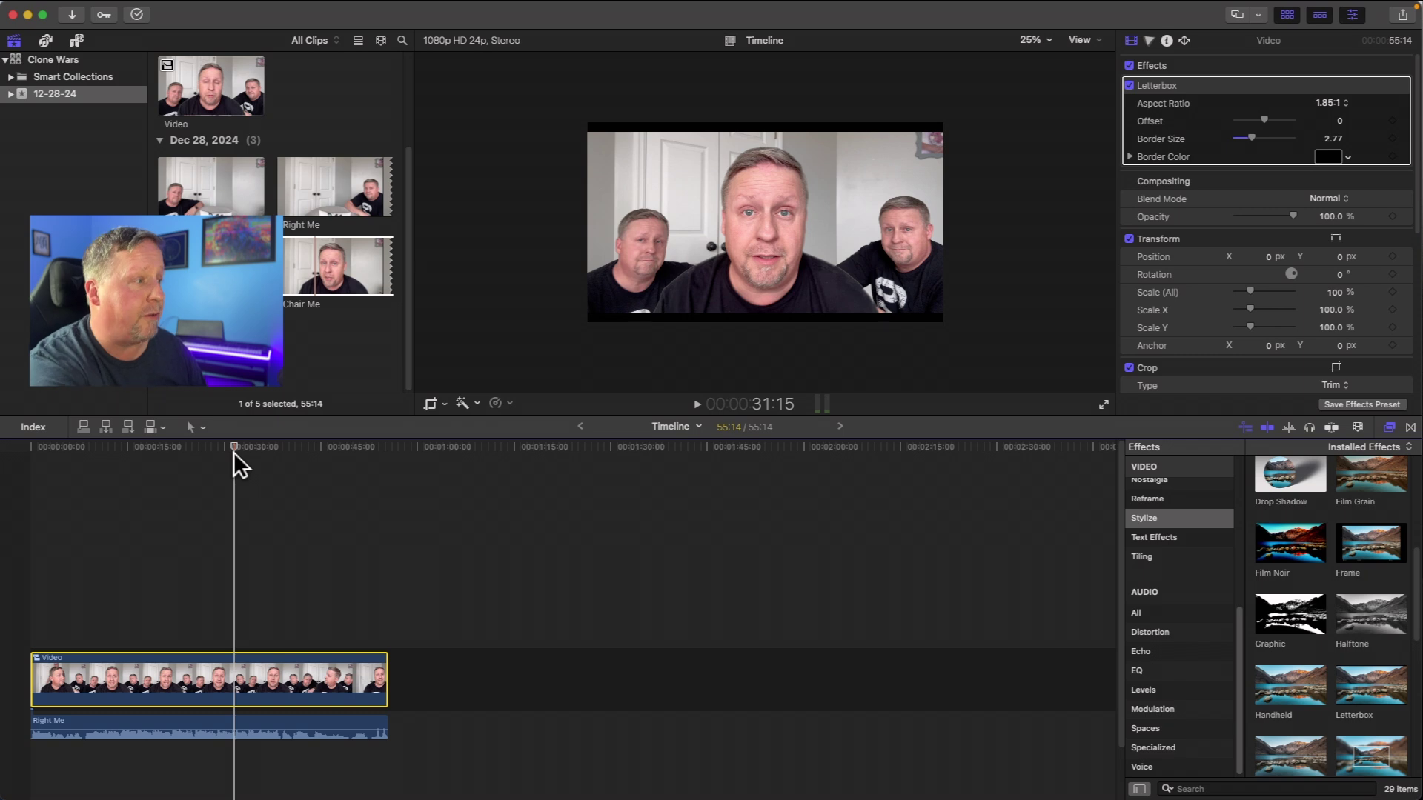
pyautogui.moveTo(229, 442); pyautogui.dragTo(334, 449)
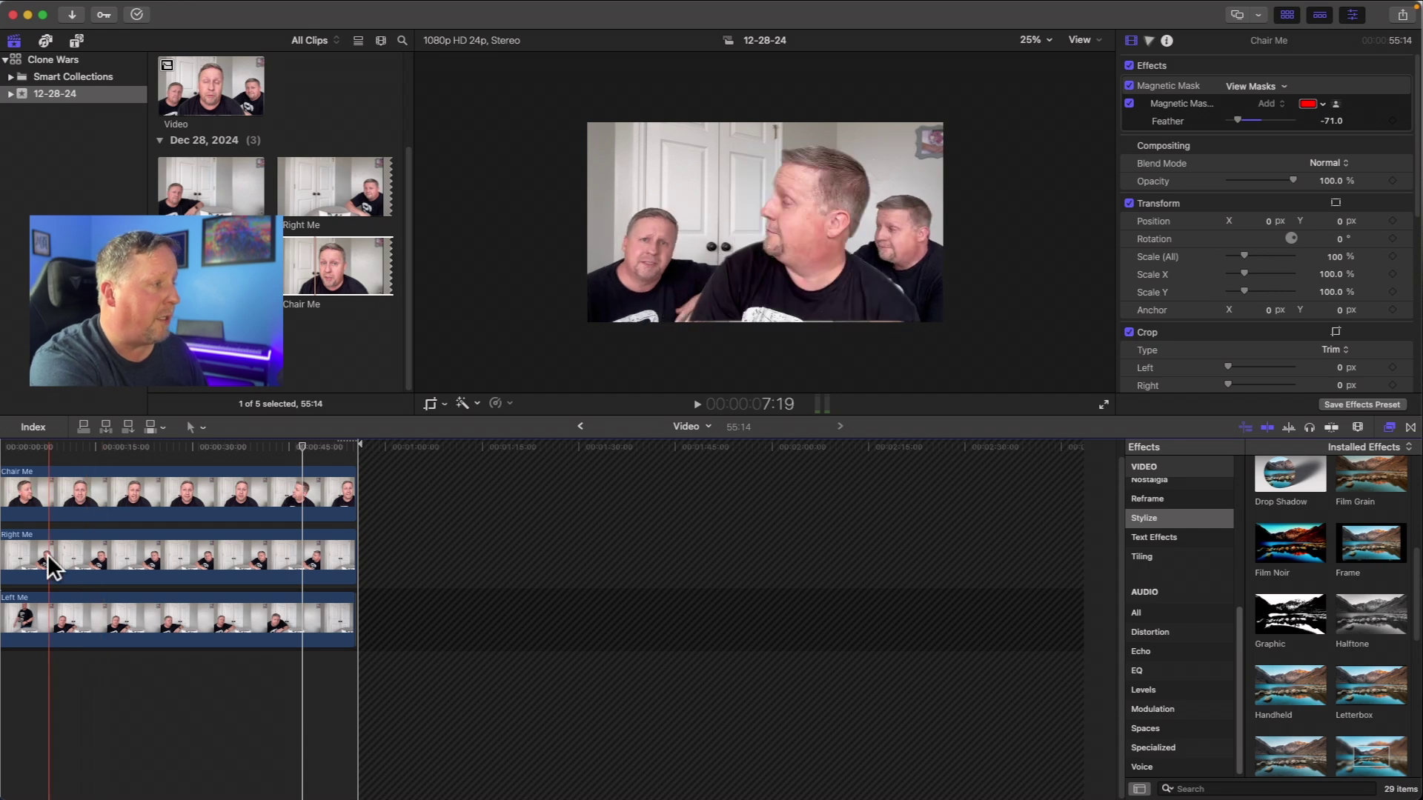
# Inside the Video compound clip, set the Right Me clip's Magnetic Mask feather to -84, and review the shot back in the main timeline
pyautogui.click(43, 557)
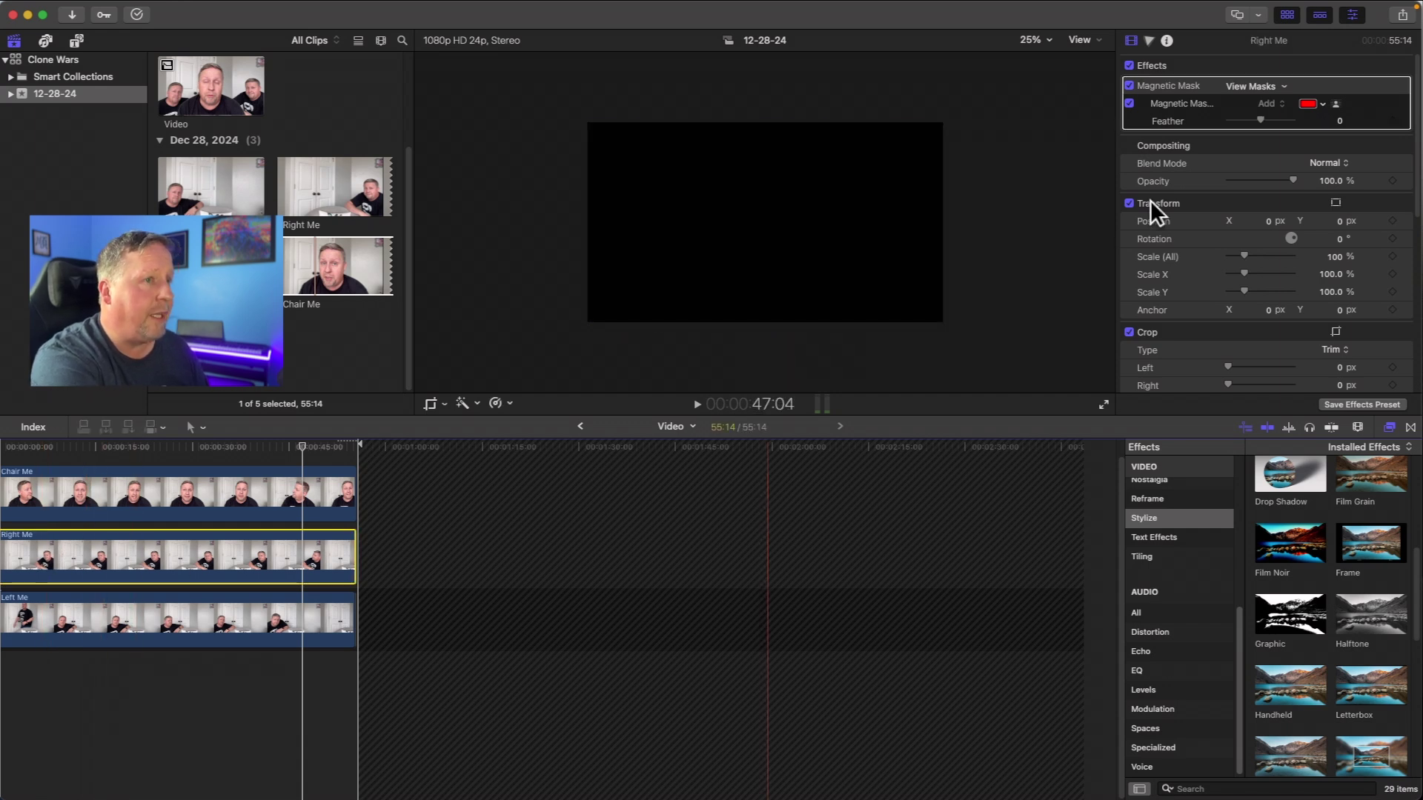
pyautogui.moveTo(1258, 120); pyautogui.dragTo(1230, 118)
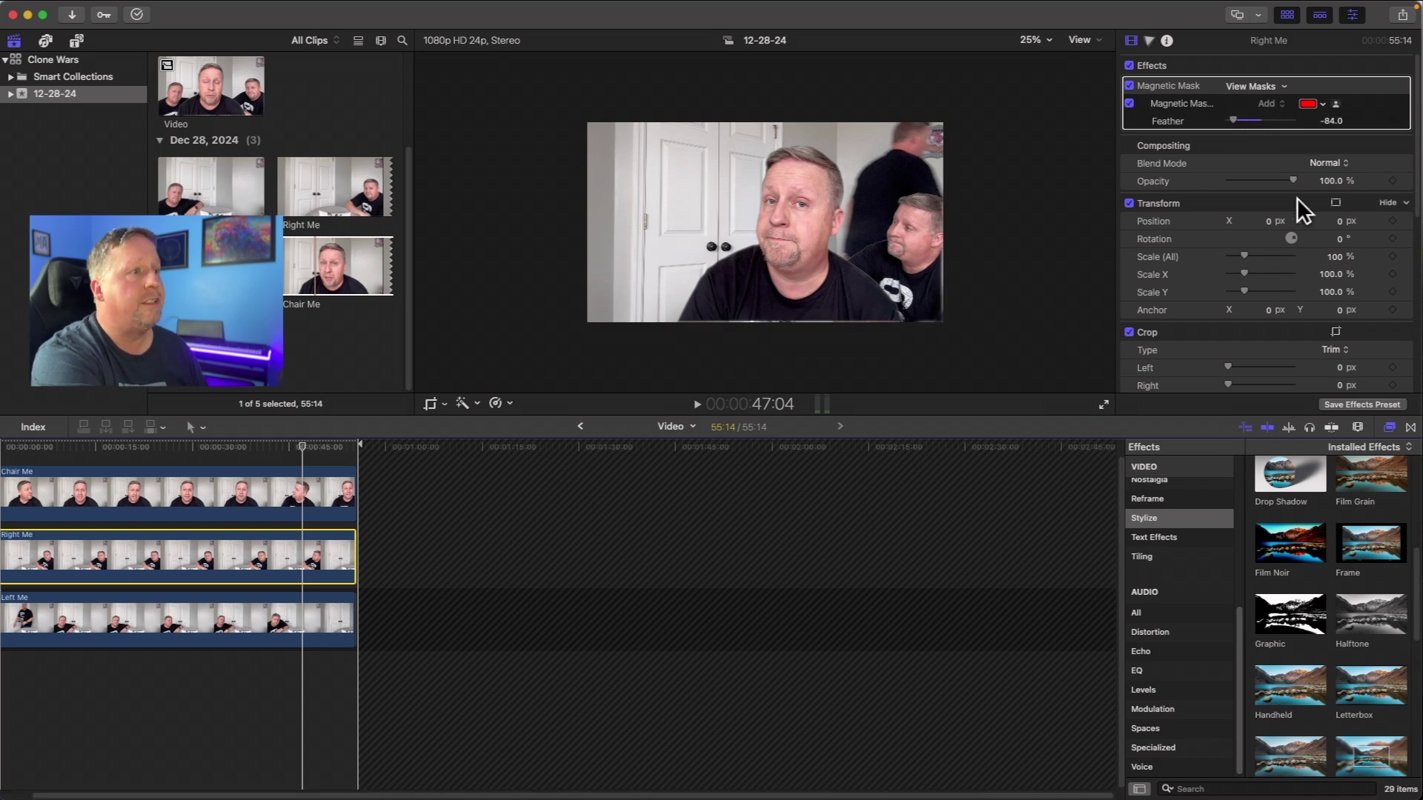
pyautogui.press('super+bracketleft')
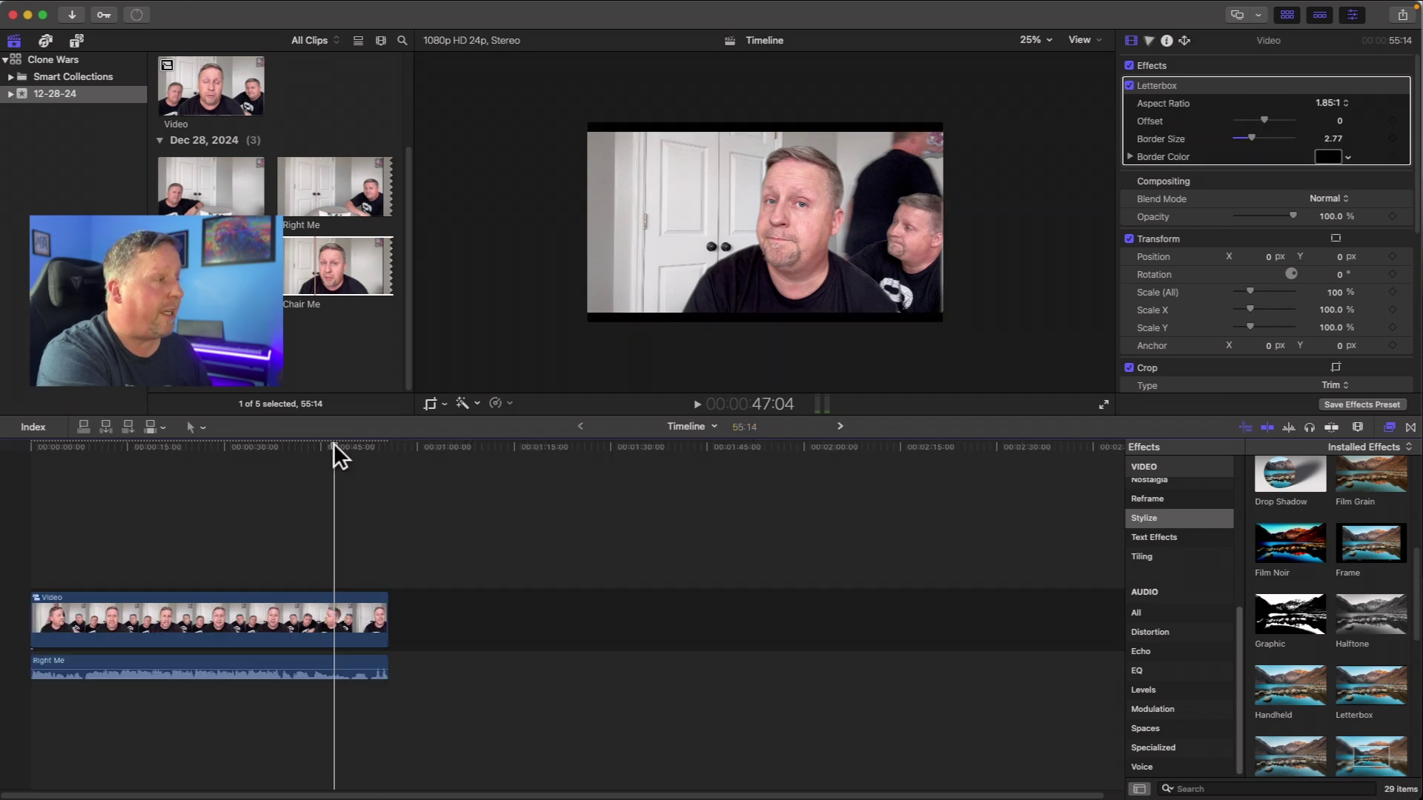
pyautogui.click(188, 447)
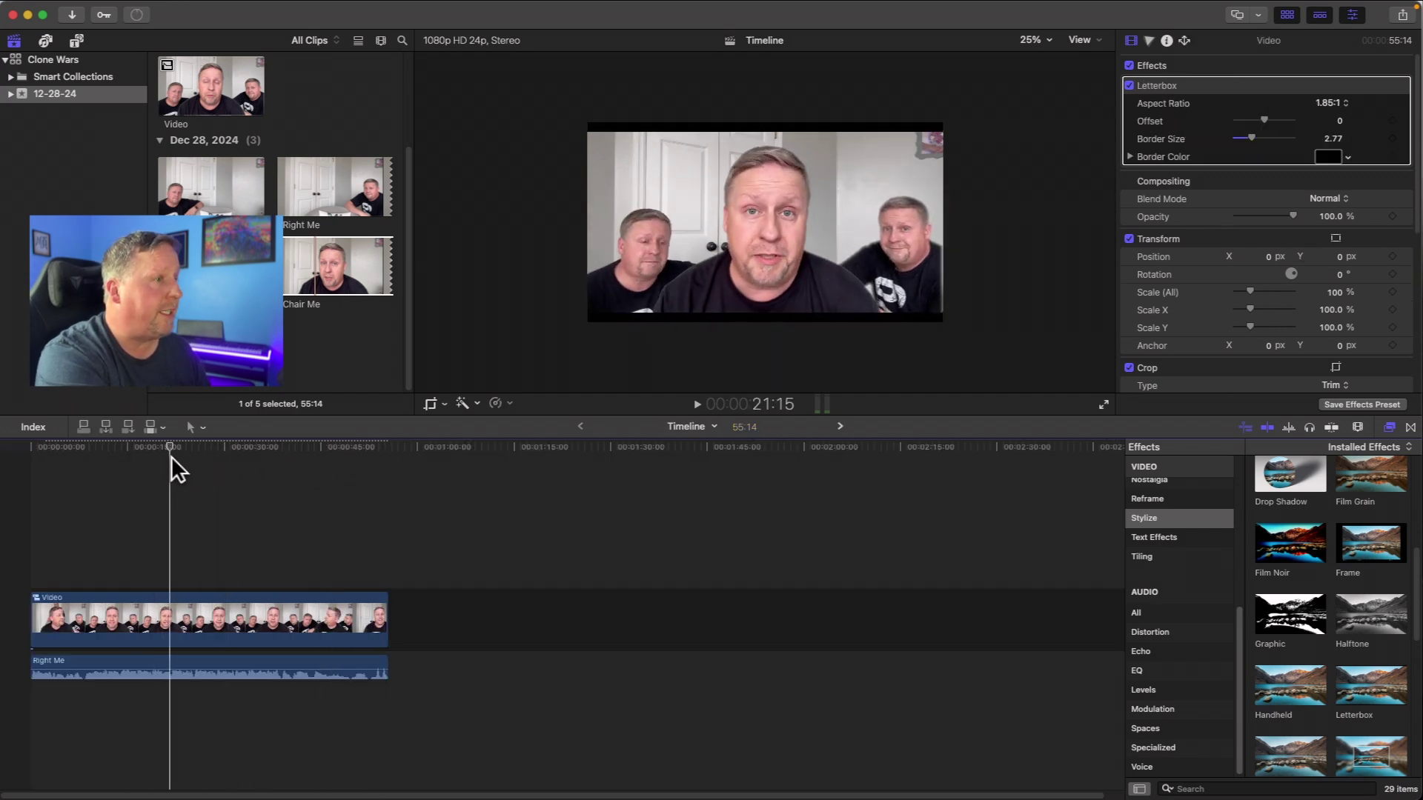
pyautogui.moveTo(224, 463); pyautogui.dragTo(334, 465)
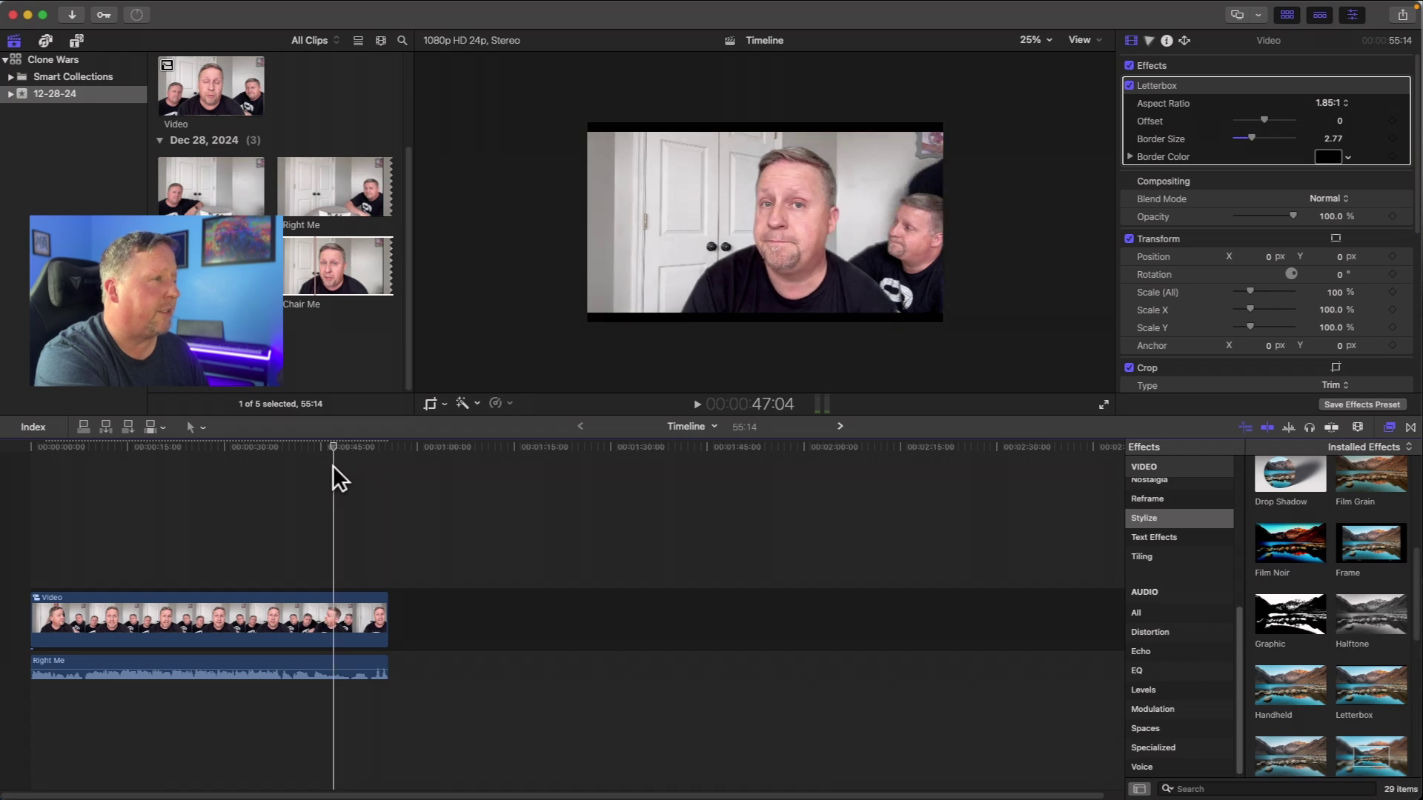